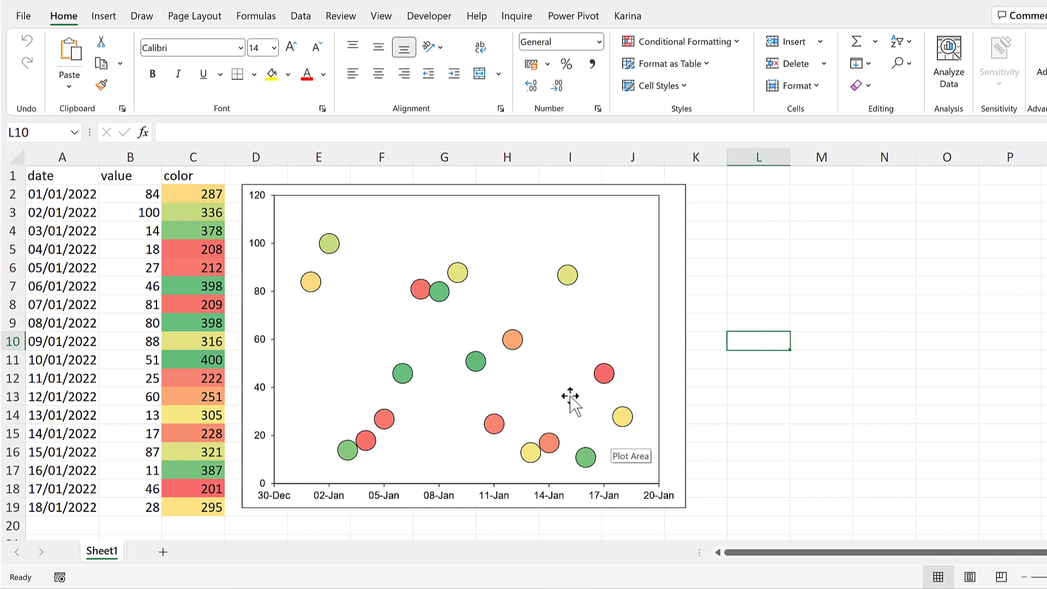
# Step: Insert a blank Sheet2 next to Sheet1, which holds the bubble chart and its data
pyautogui.click(163, 552)
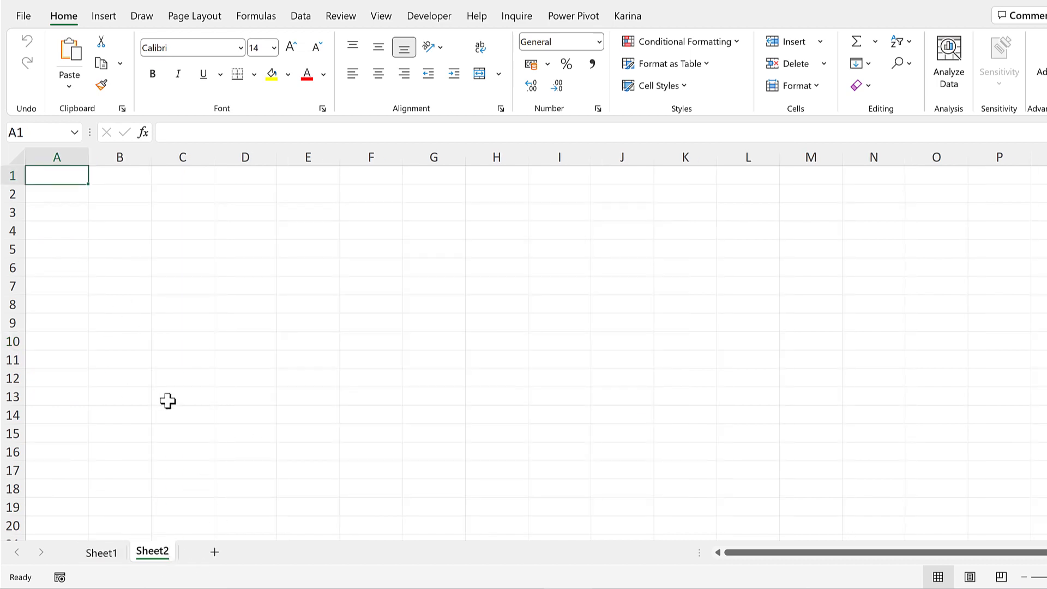
# Step: Enter the starting value 399.5 in cell B14 of Sheet2
pyautogui.click(134, 410)
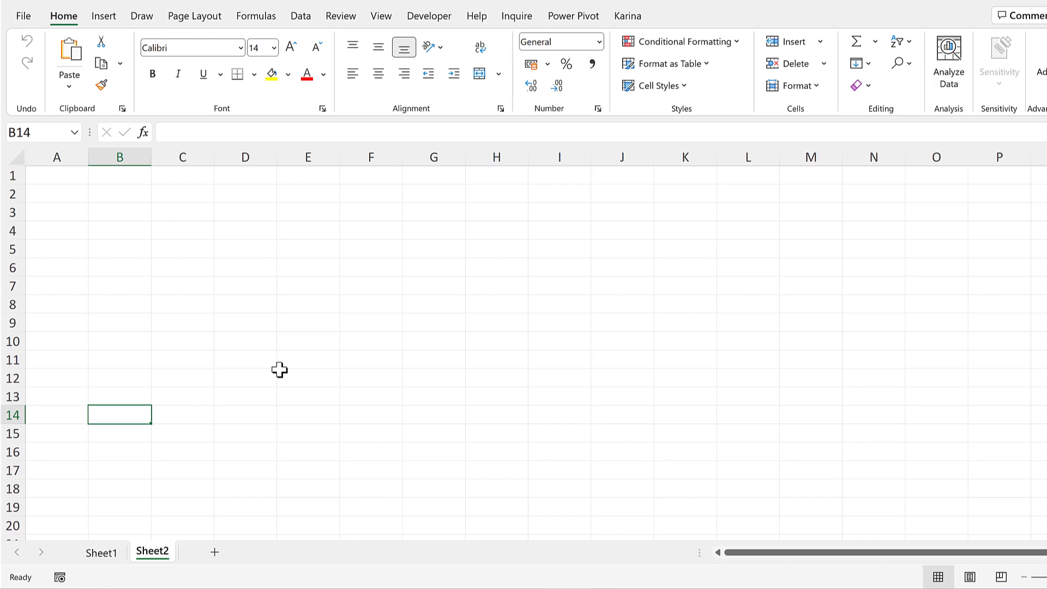
pyautogui.write('40')
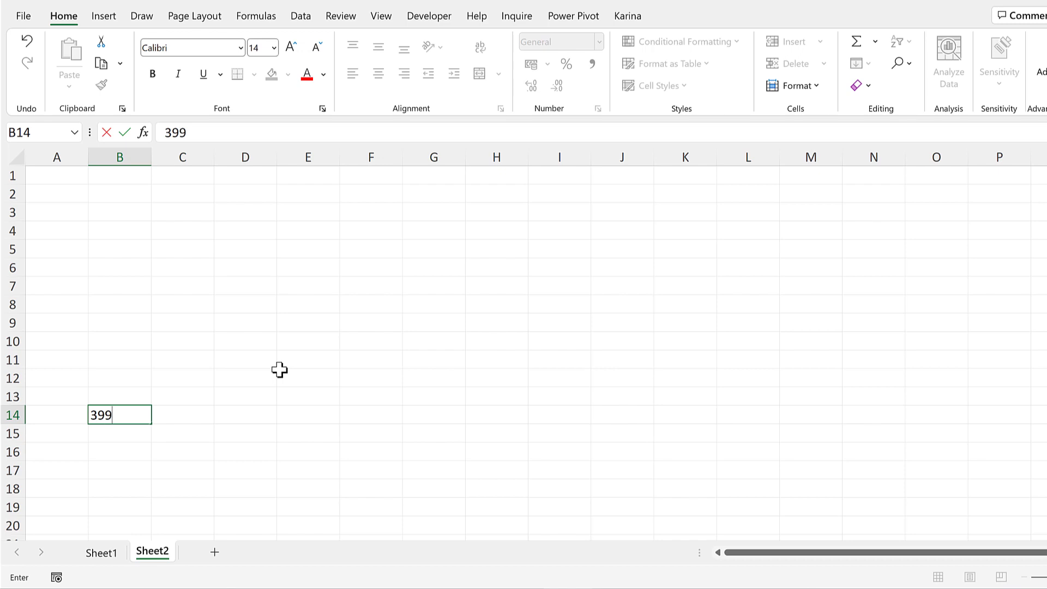
pyautogui.press('Return')
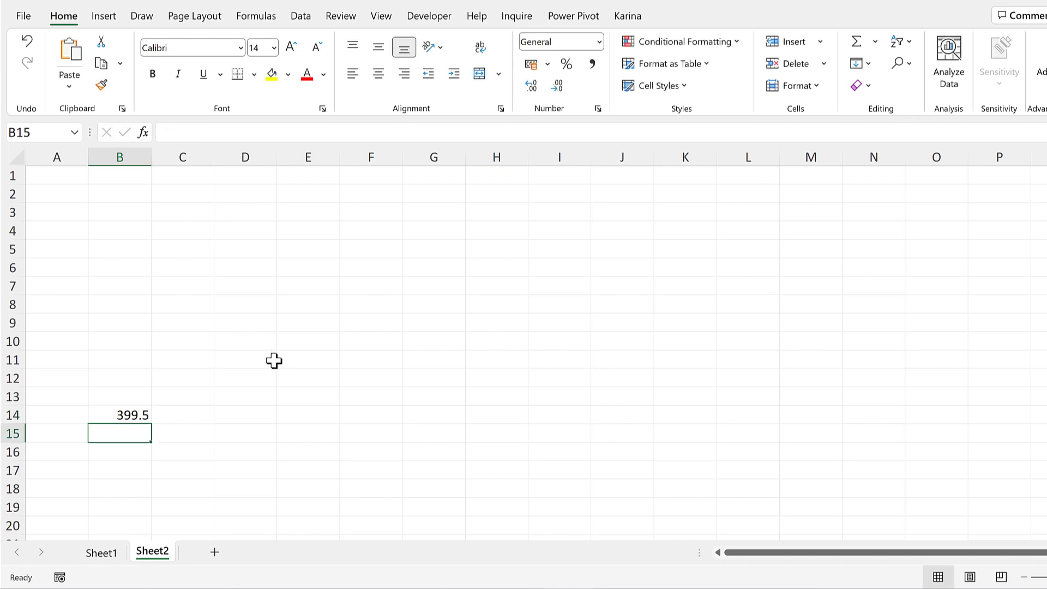
pyautogui.click(130, 416)
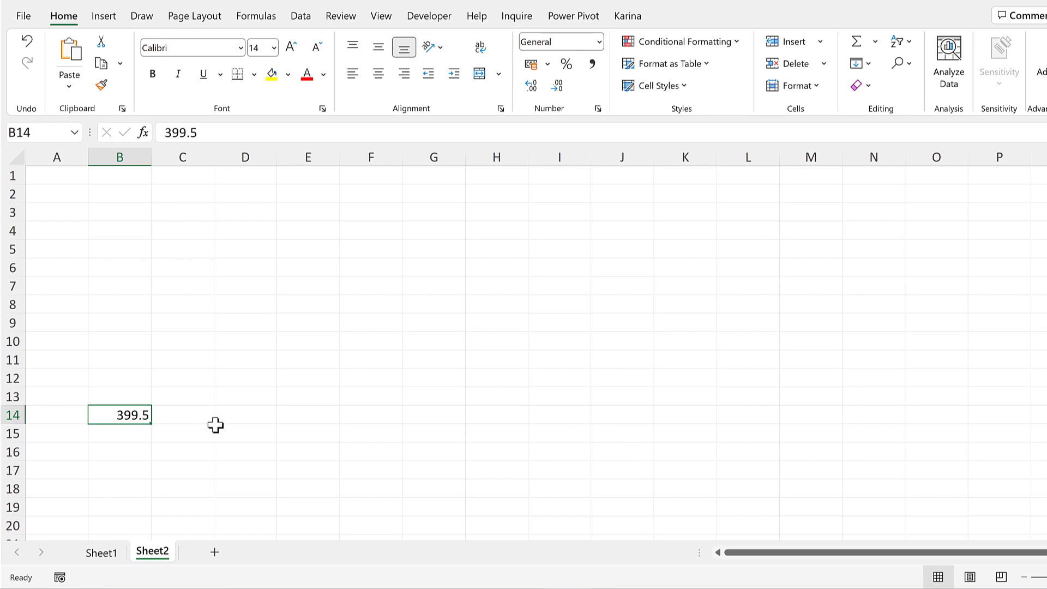
pyautogui.click(864, 63)
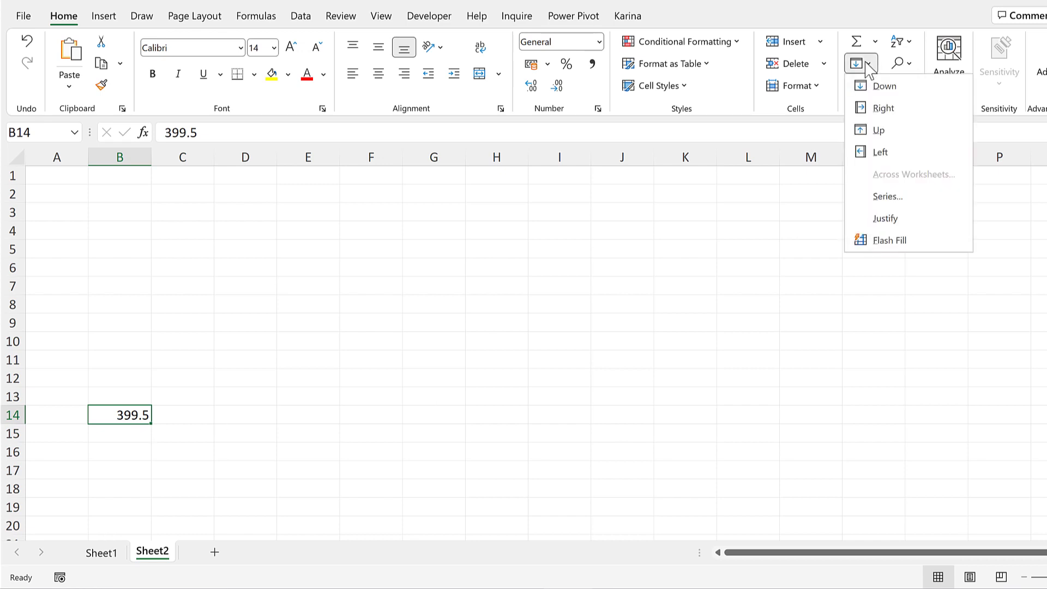
# Step: Fill a column series from B14 with step -1, stopping at 200.5 in row 213
pyautogui.click(913, 197)
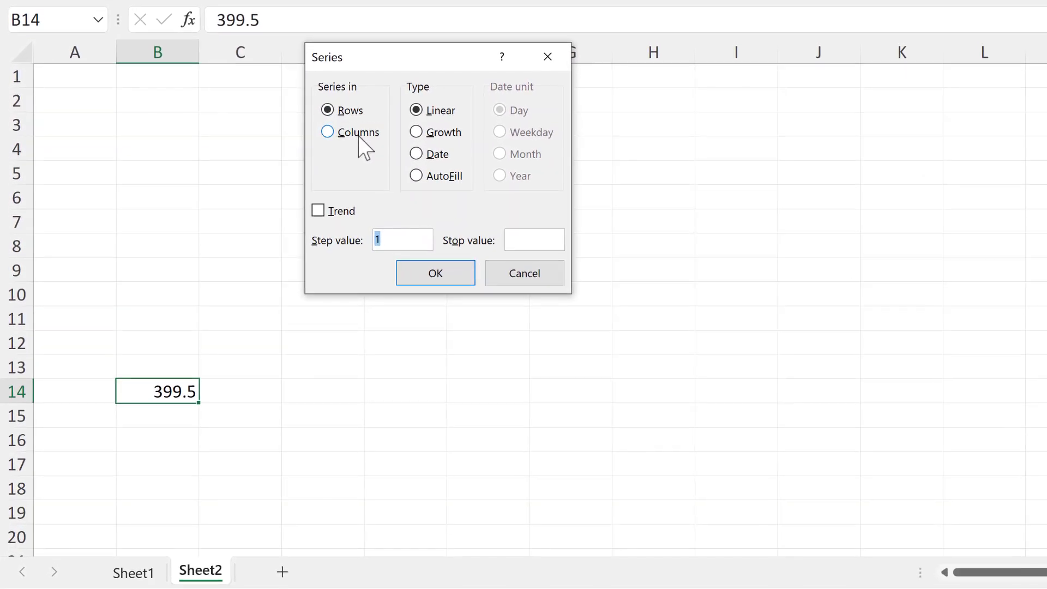
pyautogui.click(358, 137)
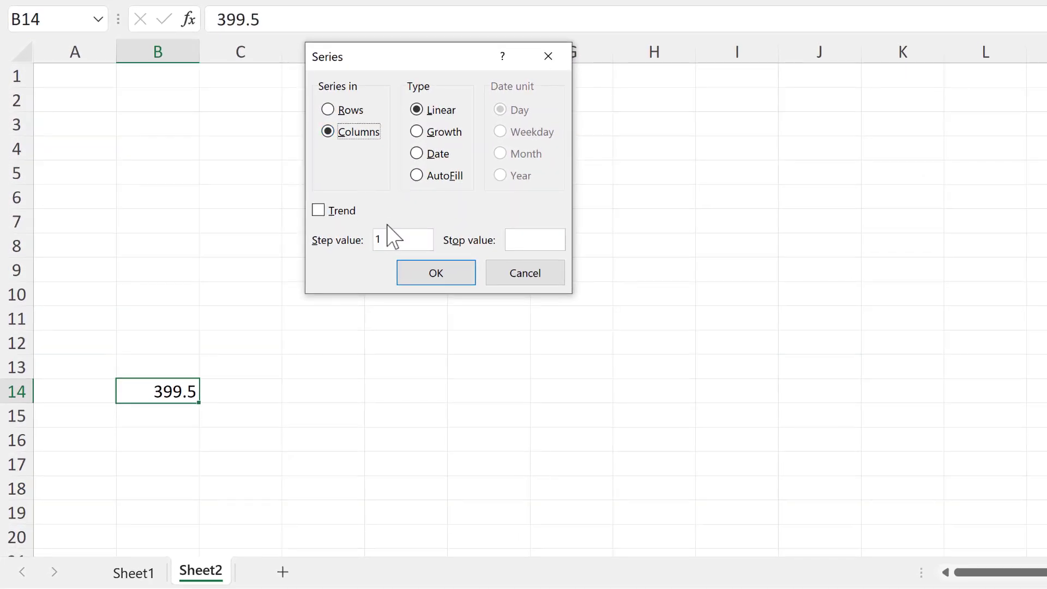
pyautogui.click(396, 239)
pyautogui.click(523, 245)
pyautogui.click(407, 280)
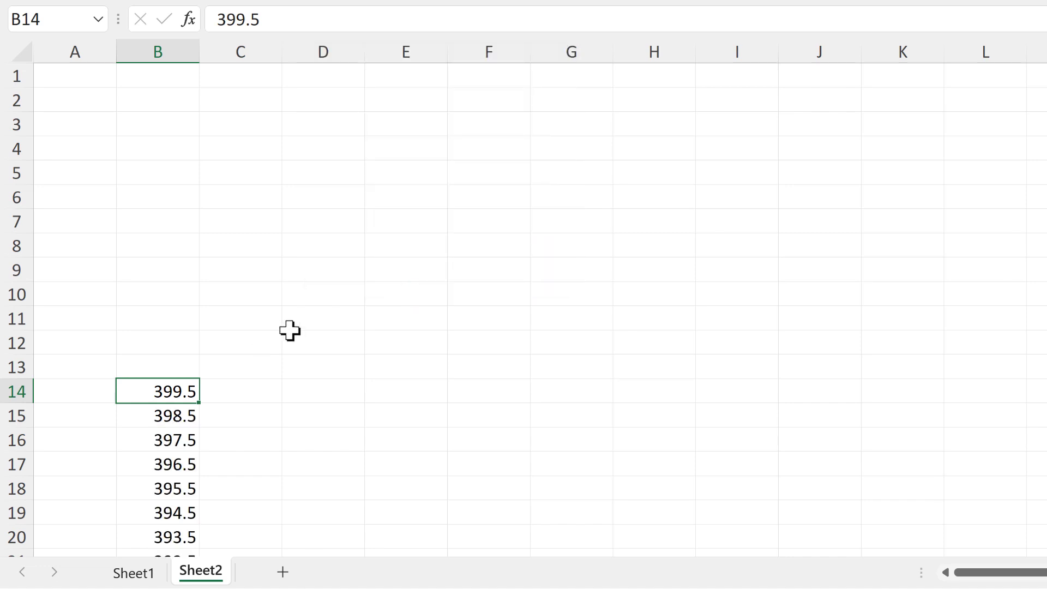
pyautogui.hotkey('ctrl', 'shift', 'Down')
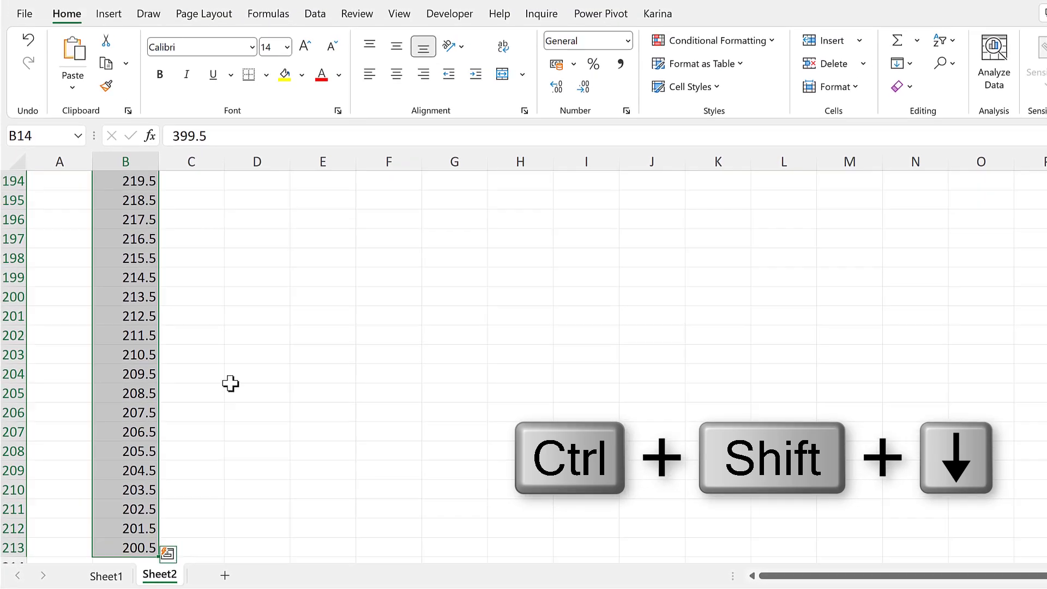
# Step: Apply the Green-Yellow-Red colour scale to B14:B213 and bring up its rules in the Rules Manager
pyautogui.click(740, 44)
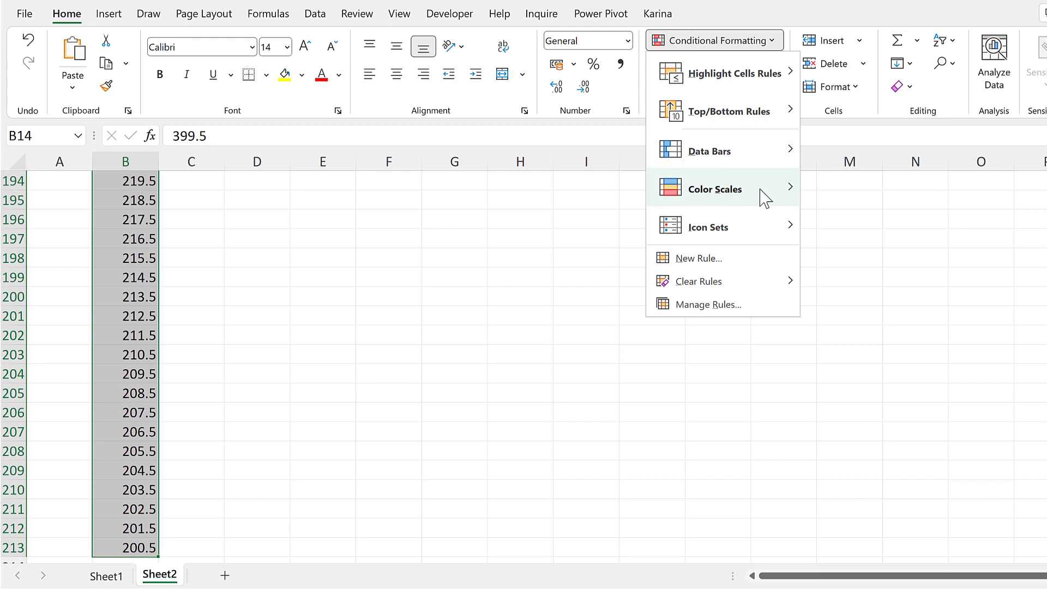
pyautogui.moveTo(765, 197)
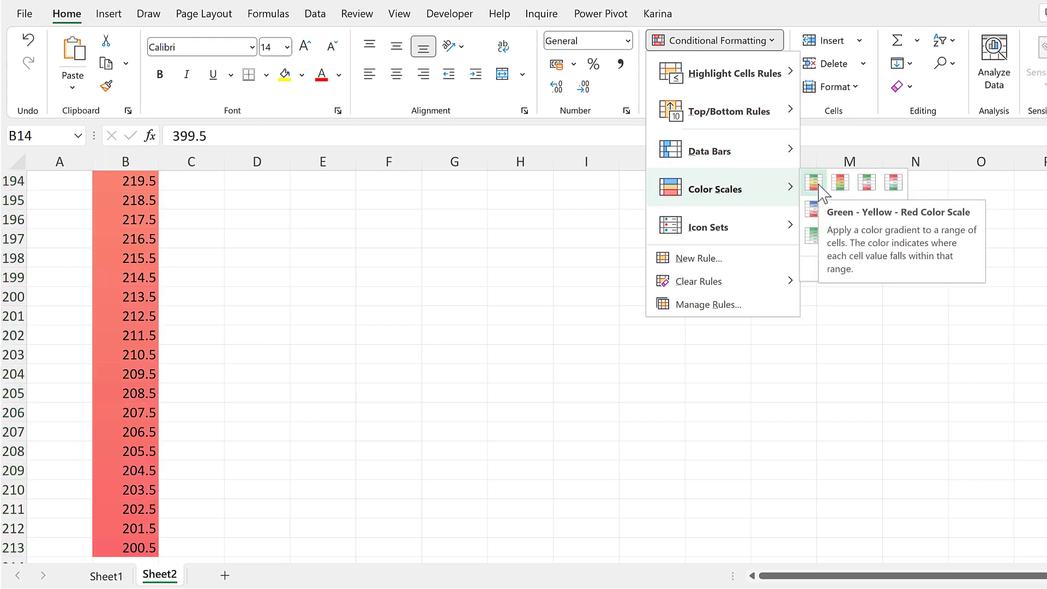
pyautogui.click(818, 184)
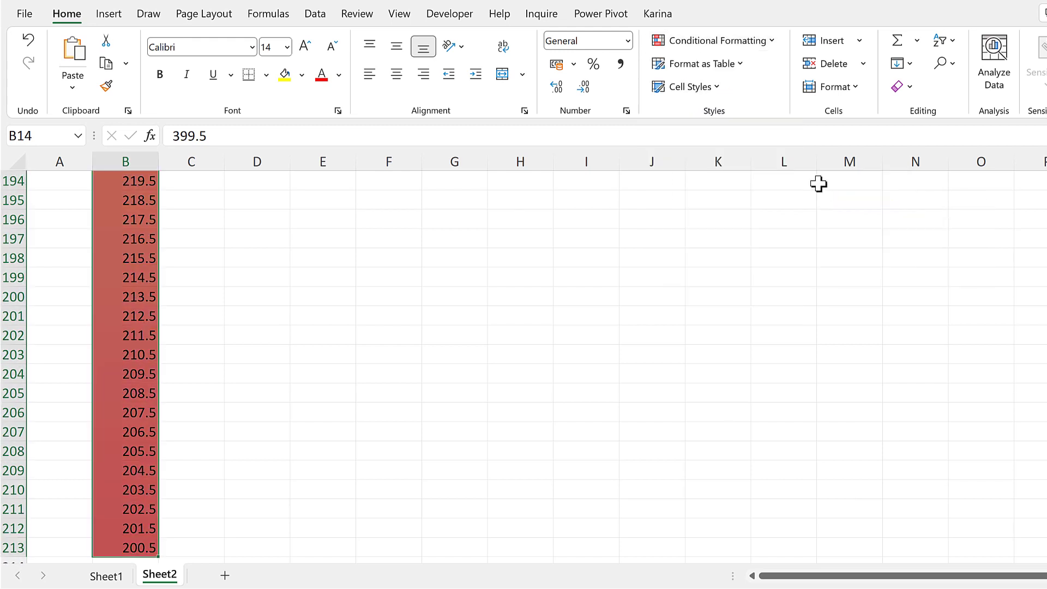
pyautogui.click(766, 42)
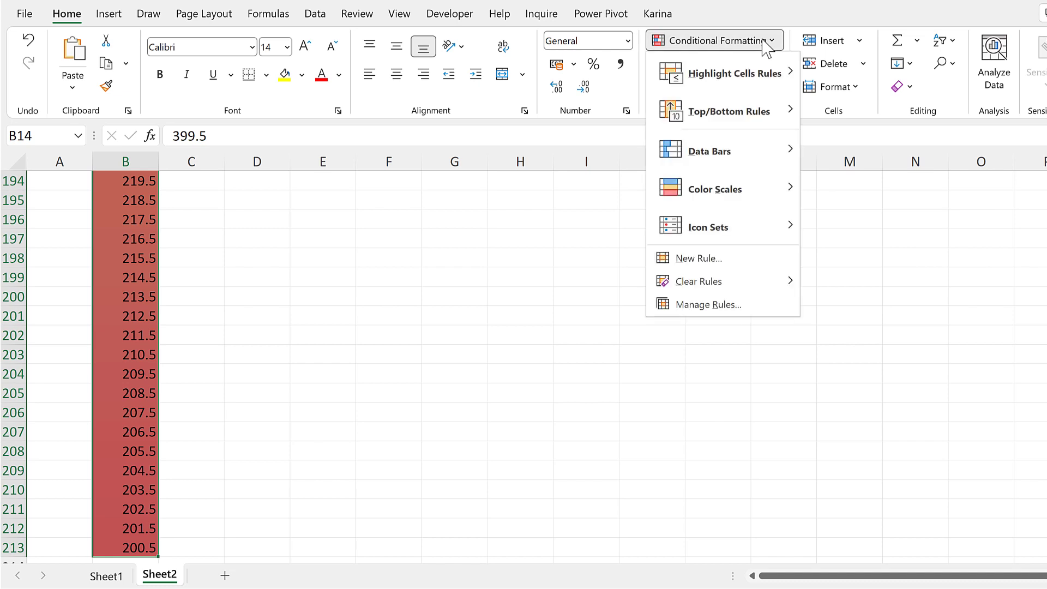
pyautogui.click(773, 312)
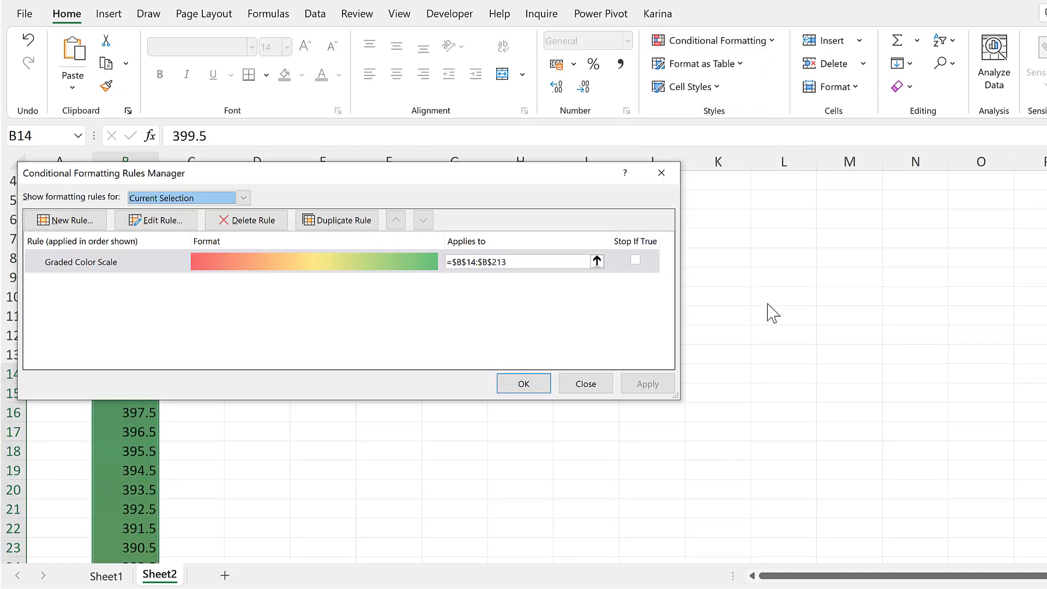
# Step: Edit the colour scale rule to use numbers: minimum 200, midpoint 300, maximum 400
pyautogui.click(158, 264)
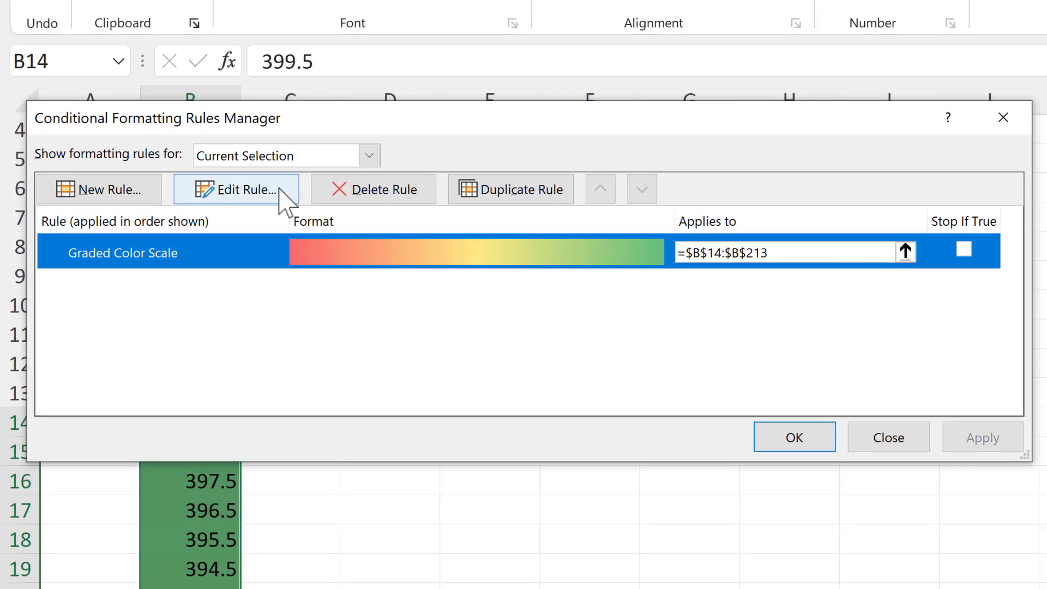
pyautogui.click(280, 189)
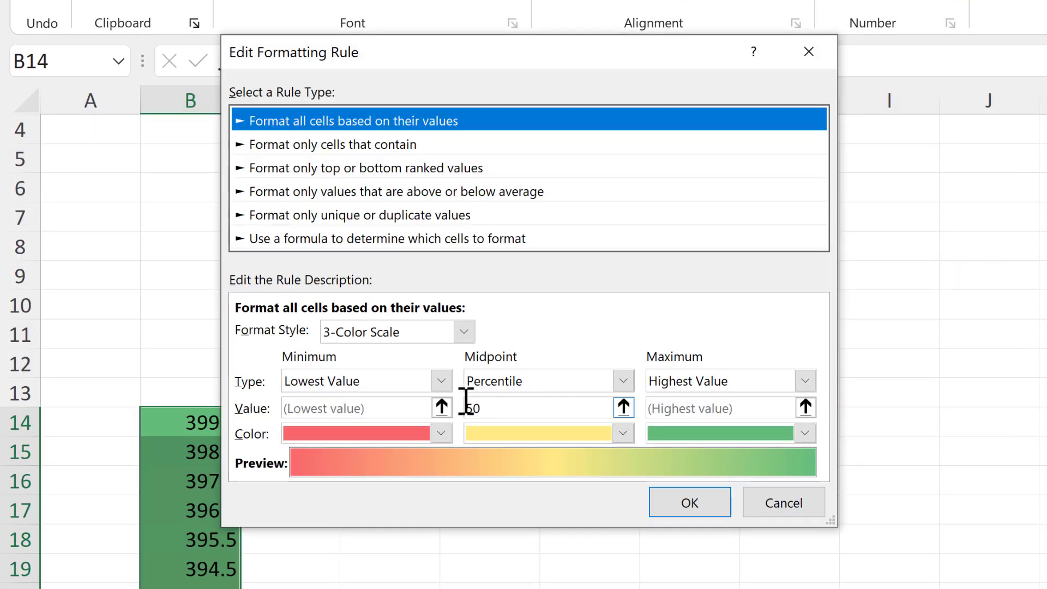
pyautogui.click(436, 384)
pyautogui.click(367, 415)
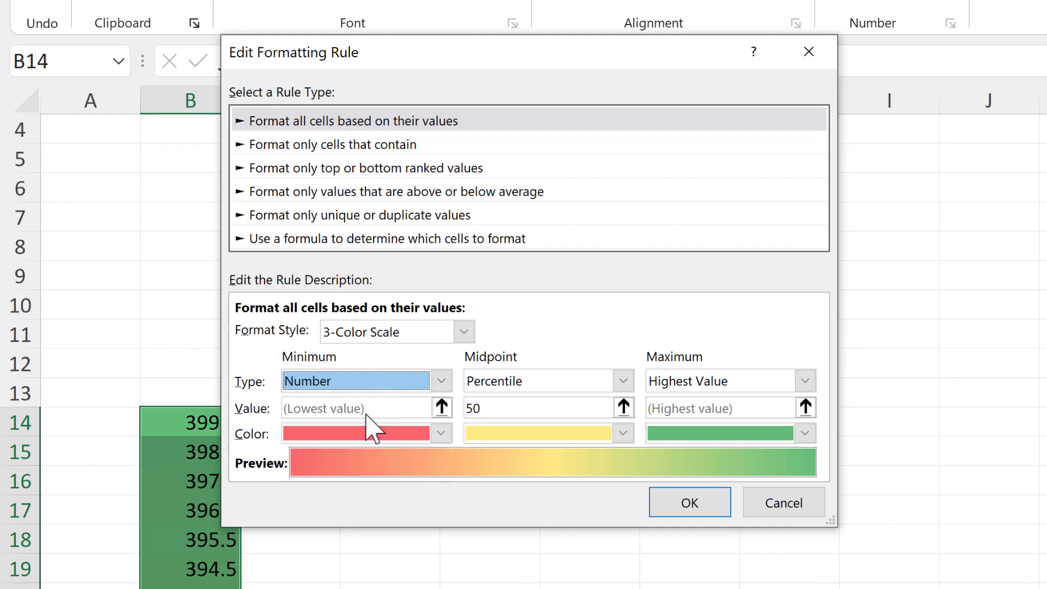
pyautogui.click(370, 410)
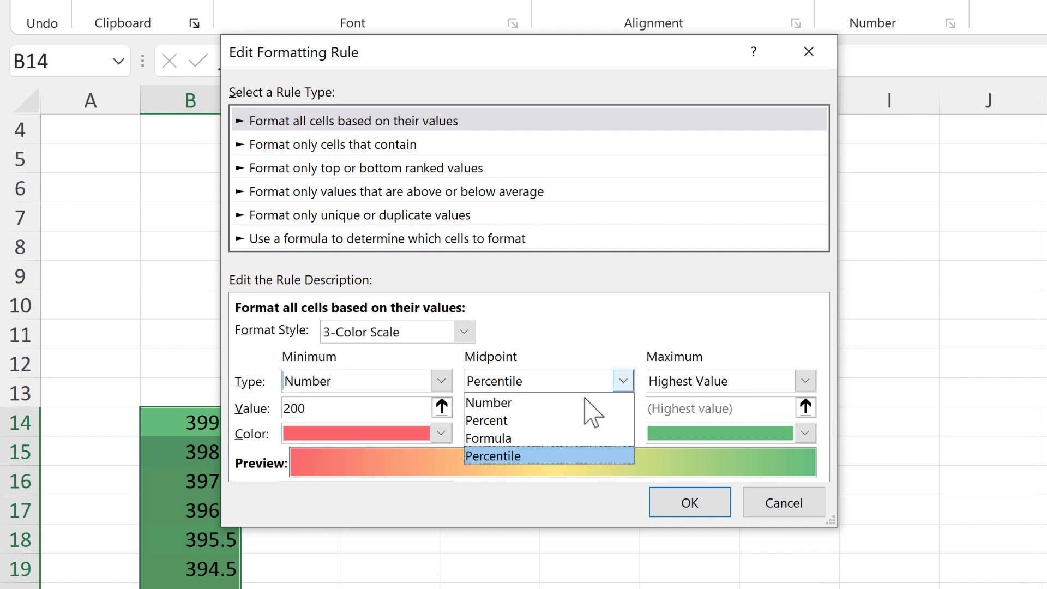
pyautogui.click(622, 381)
pyautogui.click(554, 407)
pyautogui.click(543, 406)
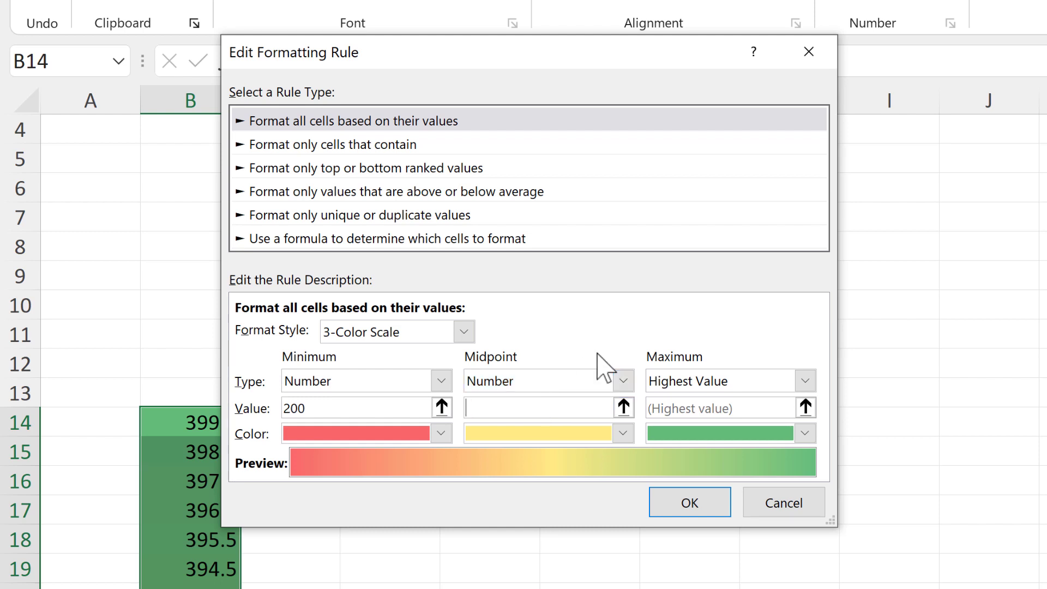
pyautogui.click(805, 381)
pyautogui.click(728, 425)
pyautogui.click(738, 405)
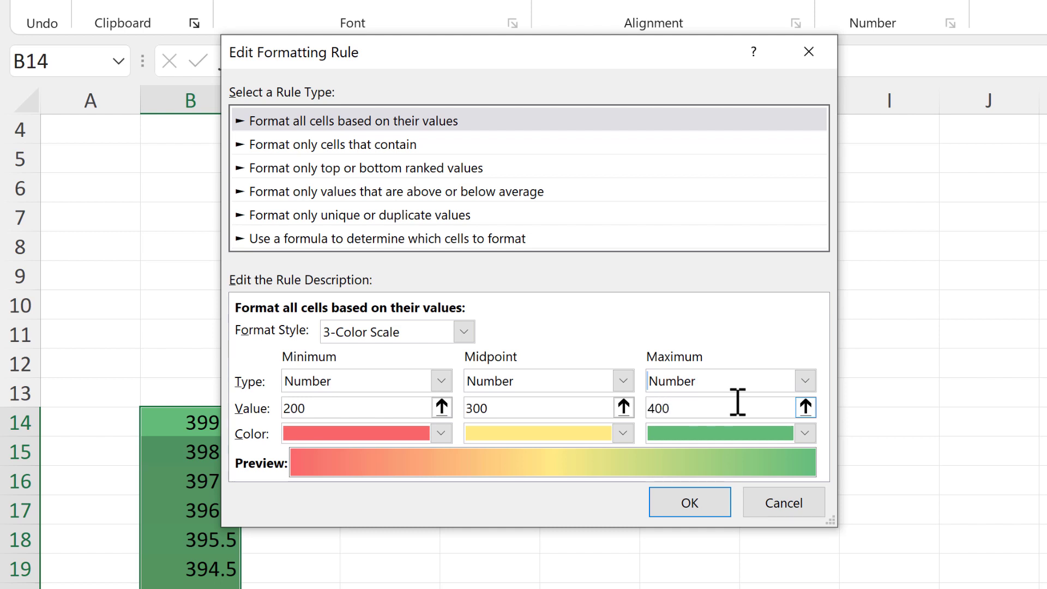
pyautogui.click(717, 506)
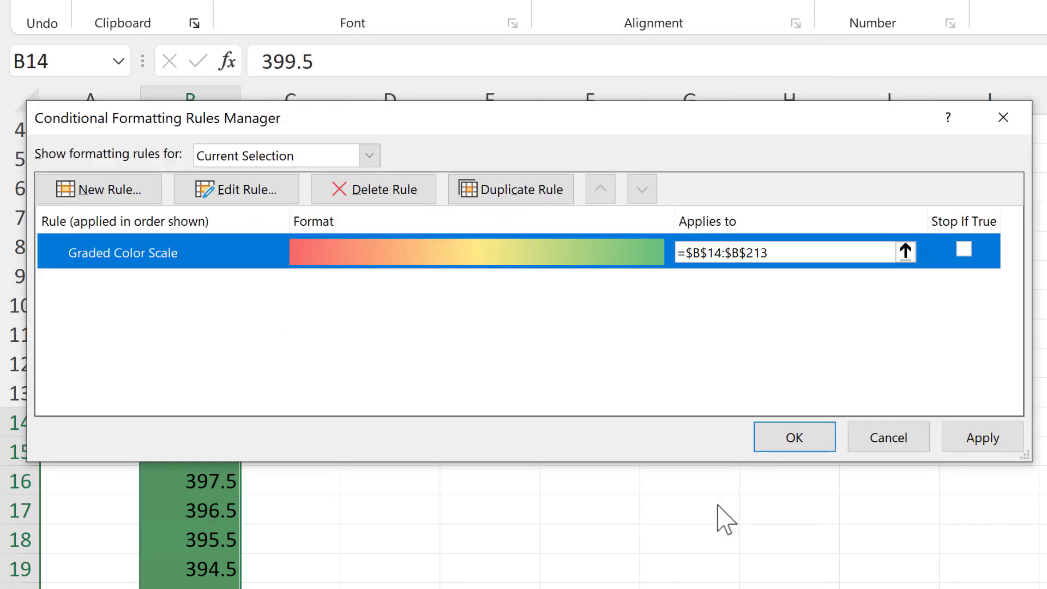
pyautogui.click(952, 440)
pyautogui.click(785, 439)
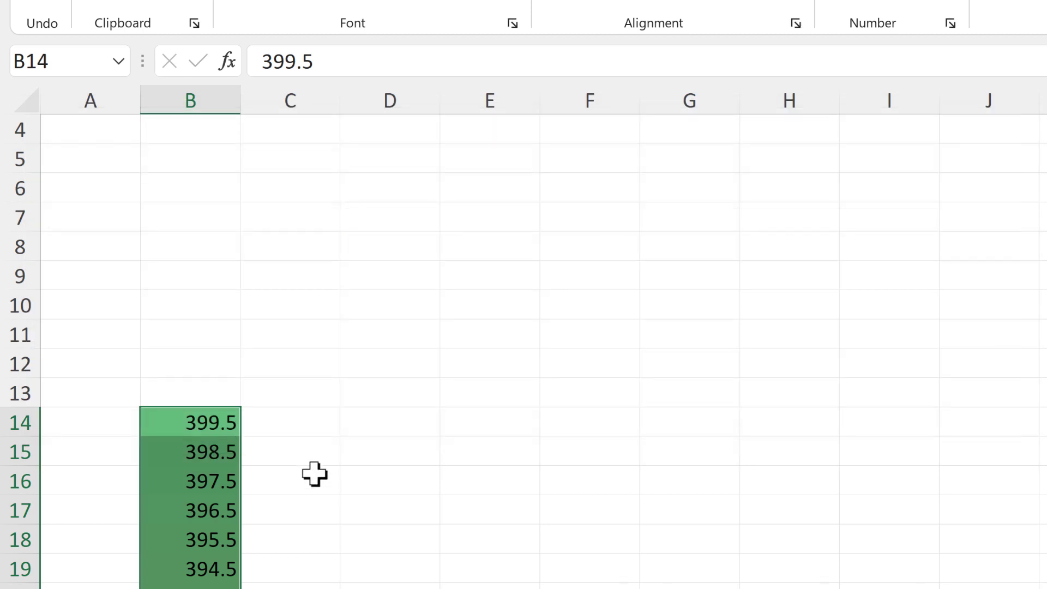
# Step: Enter a formula in B13 that adds 1 to the value in B14
pyautogui.click(311, 427)
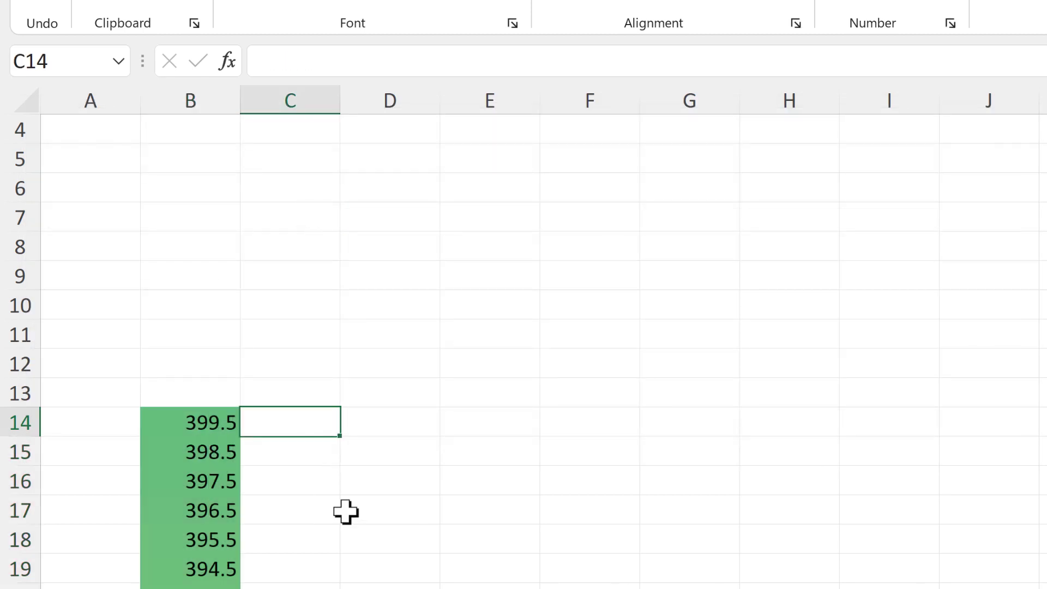
pyautogui.scroll(1, 376, 518)
pyautogui.click(211, 474)
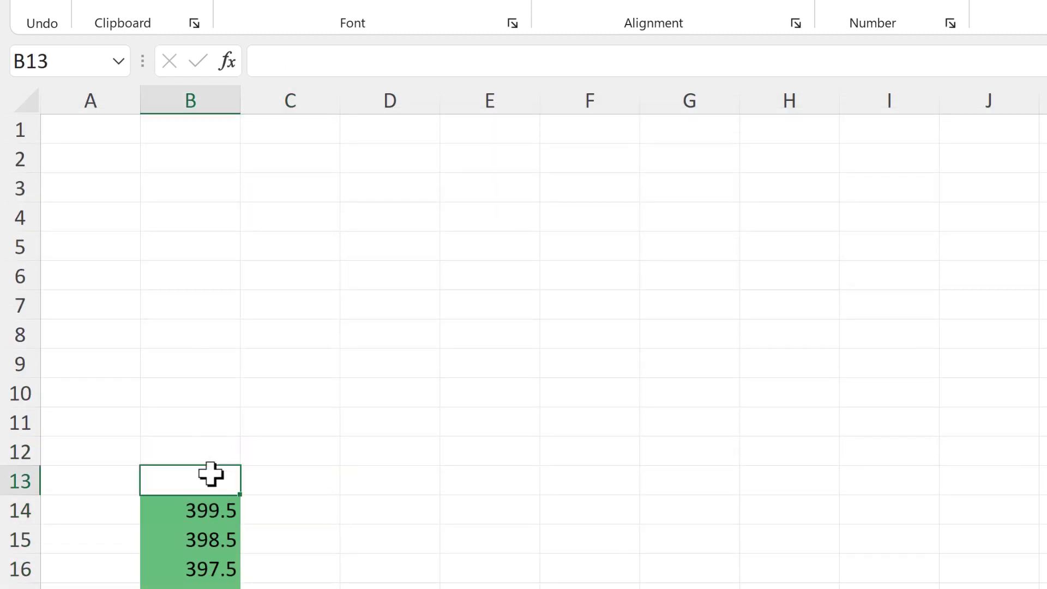
pyautogui.write('=')
pyautogui.click(208, 511)
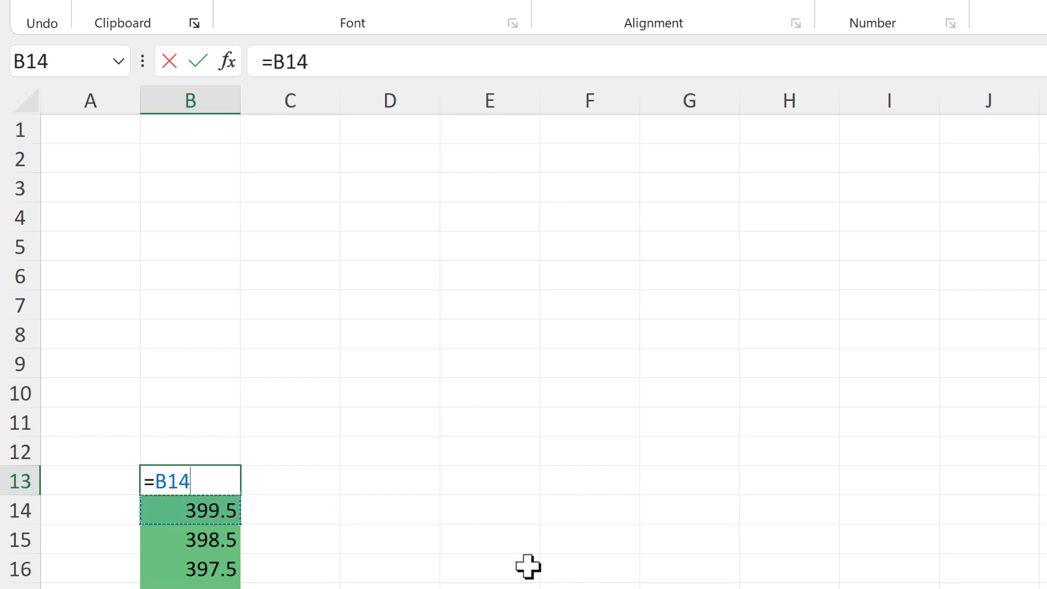
pyautogui.write('+1')
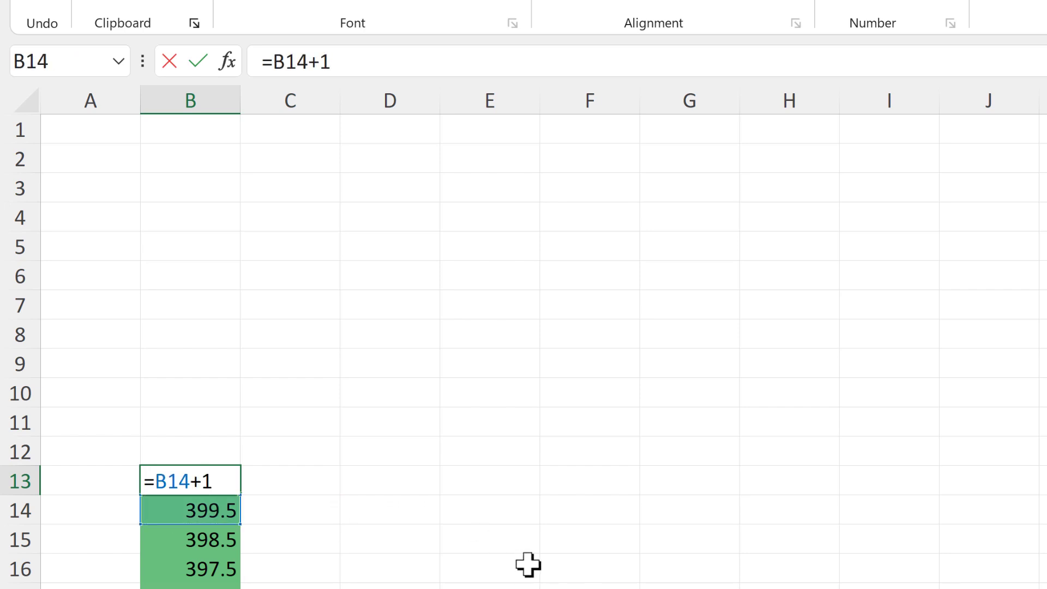
pyautogui.press('Return')
# Step: Fill the formula up to B4 for values 400.5–409.5 and clear the extra value in B3
pyautogui.click(234, 480)
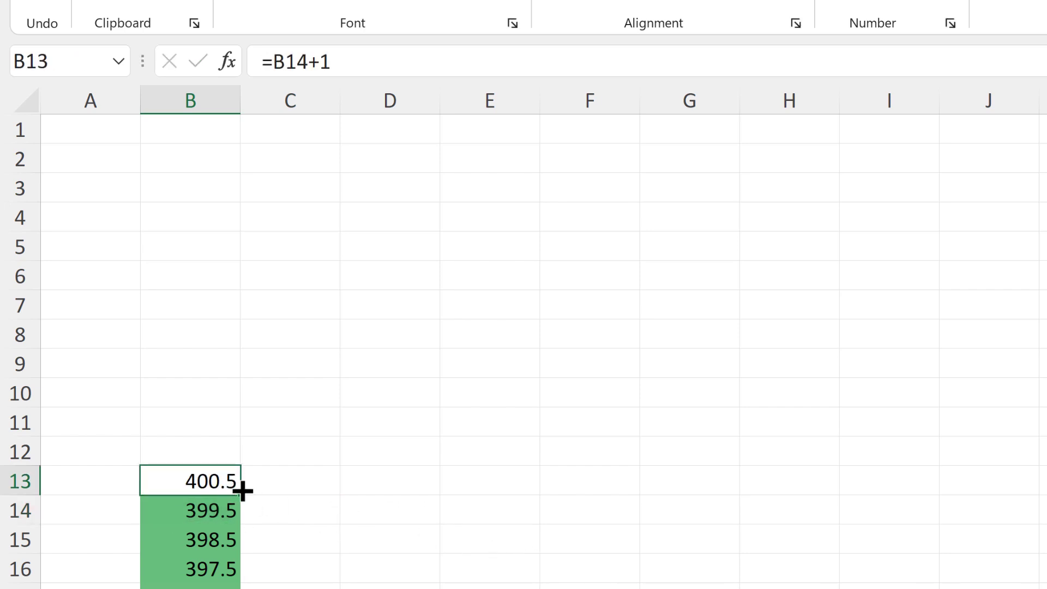
pyautogui.moveTo(242, 490); pyautogui.dragTo(234, 186)
pyautogui.click(201, 196)
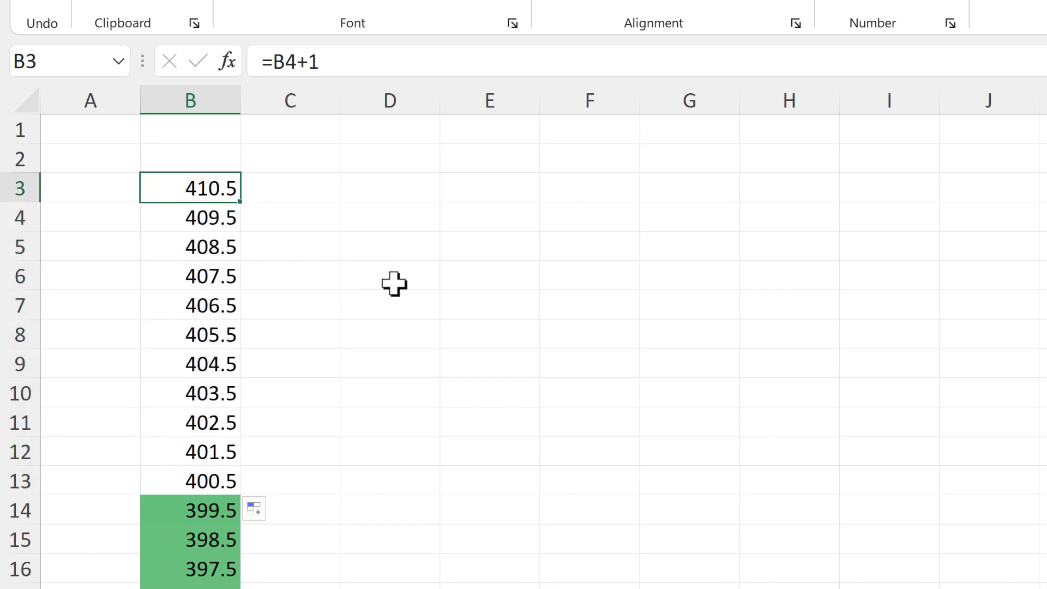
pyautogui.press('Delete')
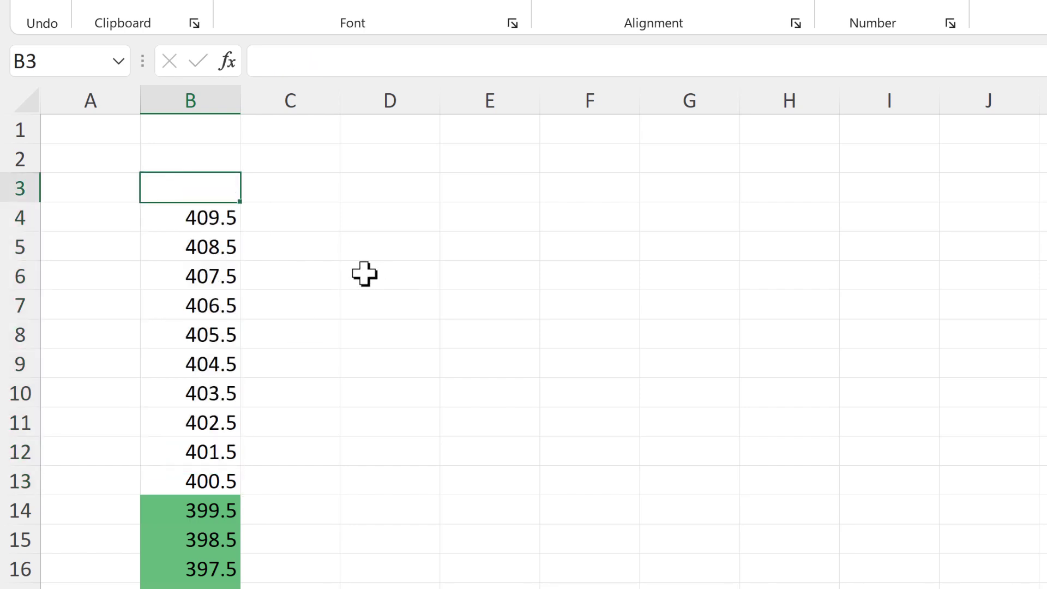
pyautogui.click(294, 221)
# Step: Merge C4:C23 into one cell labelled 400, aligned left and vertically centred
pyautogui.moveTo(297, 218); pyautogui.dragTo(182, 507)
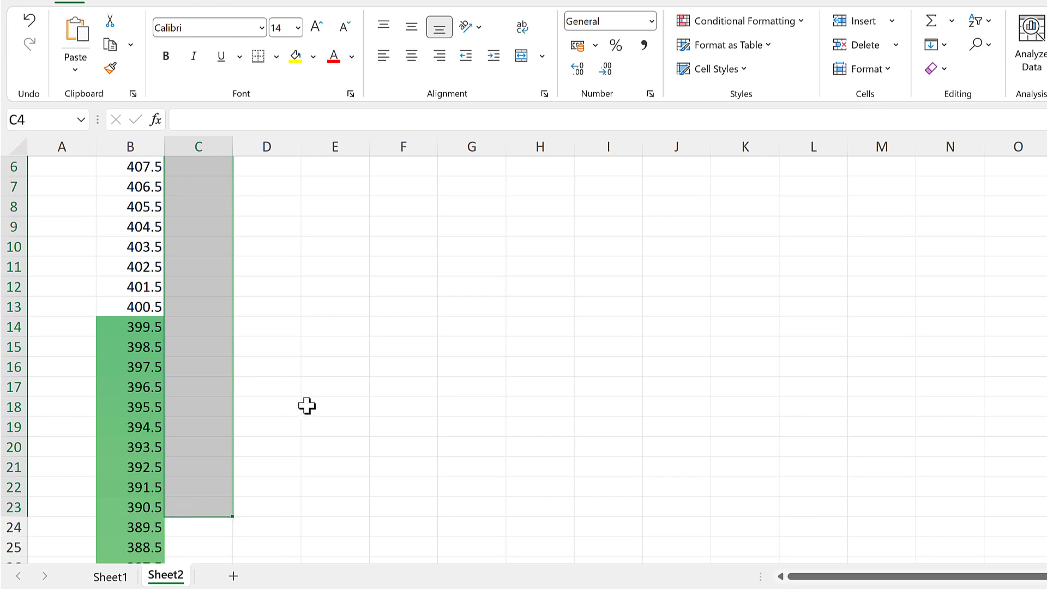
pyautogui.scroll(-1, 307, 406)
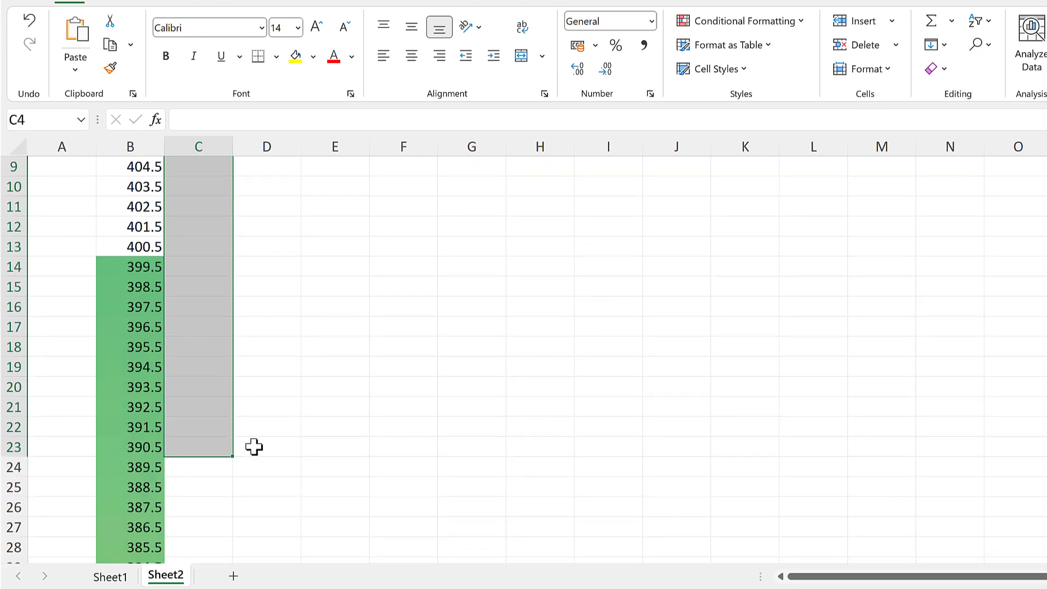
pyautogui.click(521, 55)
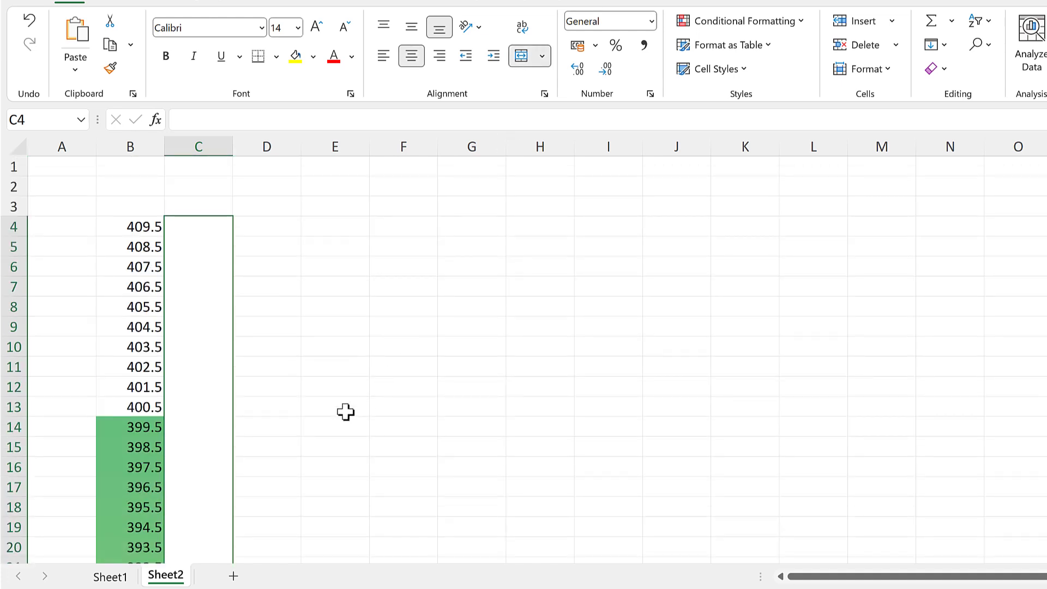
pyautogui.write('400')
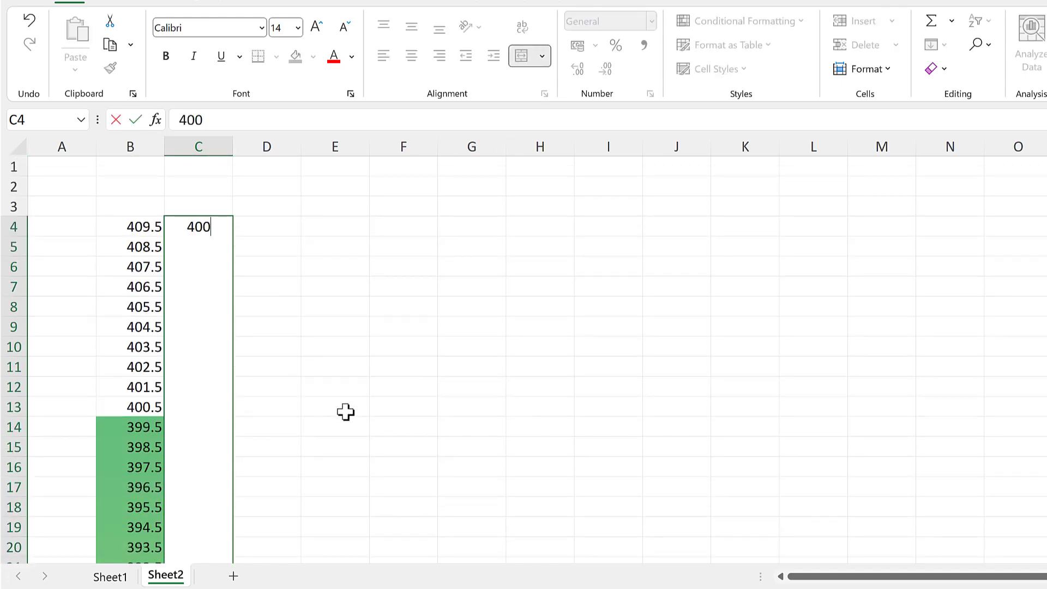
pyautogui.press('Return')
pyautogui.click(185, 289)
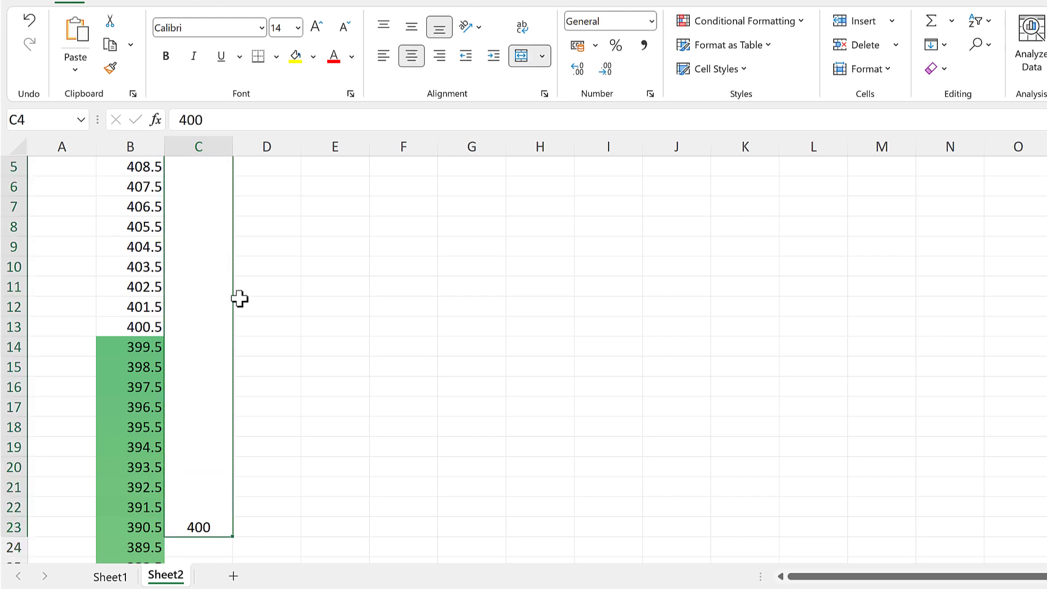
pyautogui.click(385, 59)
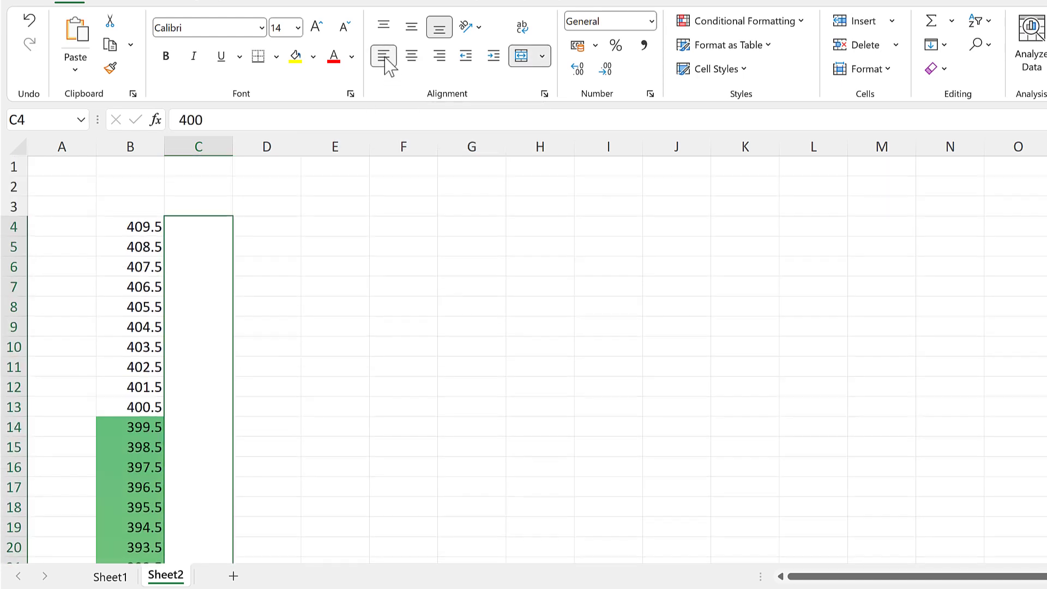
pyautogui.click(414, 31)
pyautogui.moveTo(228, 205); pyautogui.dragTo(196, 185)
pyautogui.click(192, 145)
# Step: Insert an empty column C before the 400 label and narrow it to 1.79
pyautogui.rightClick(192, 142)
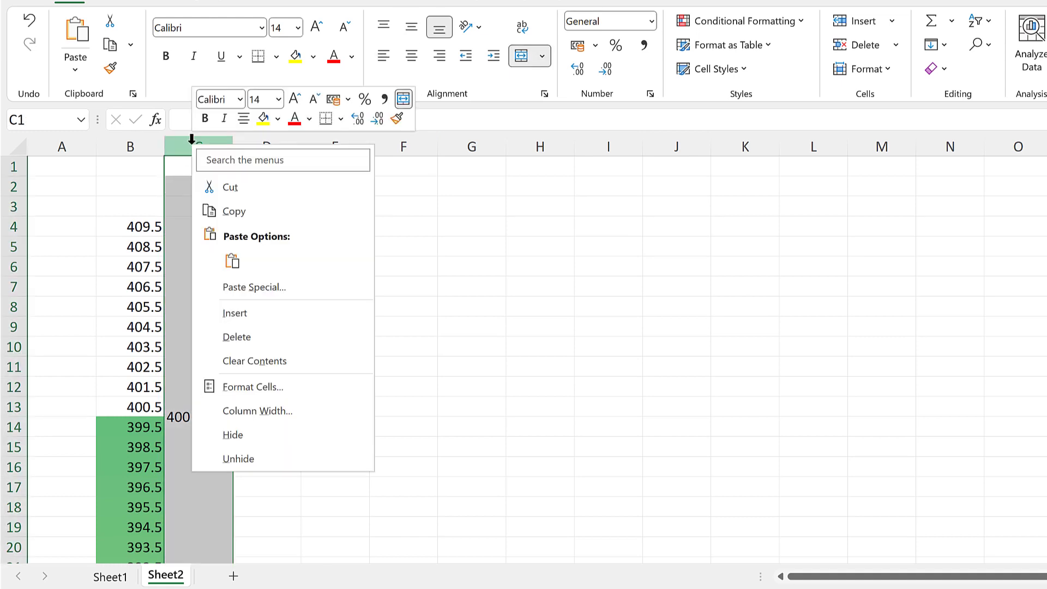
pyautogui.click(266, 320)
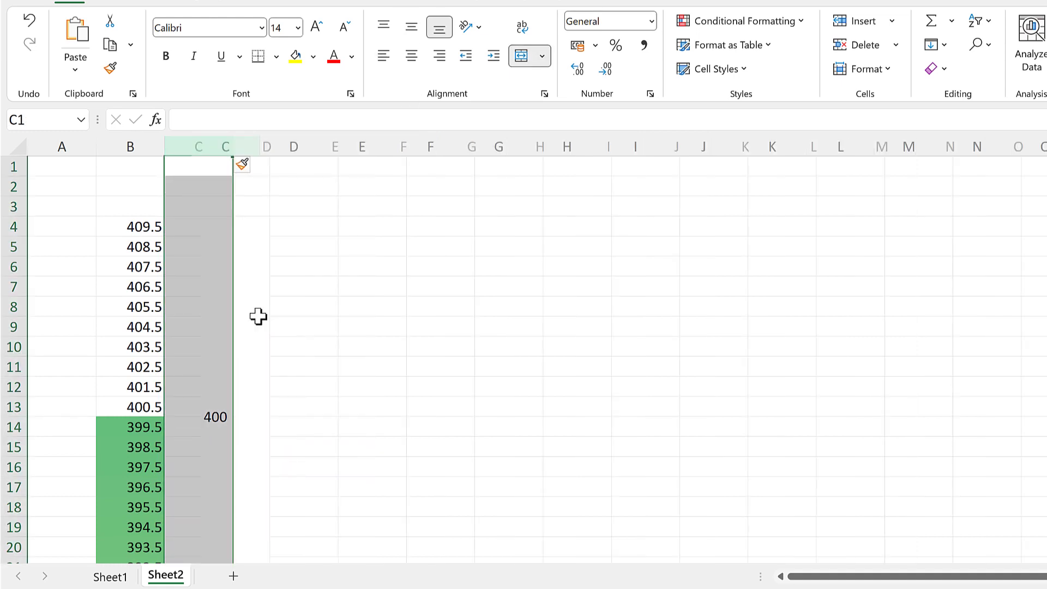
pyautogui.click(204, 410)
pyautogui.moveTo(222, 146); pyautogui.dragTo(182, 146)
pyautogui.click(311, 390)
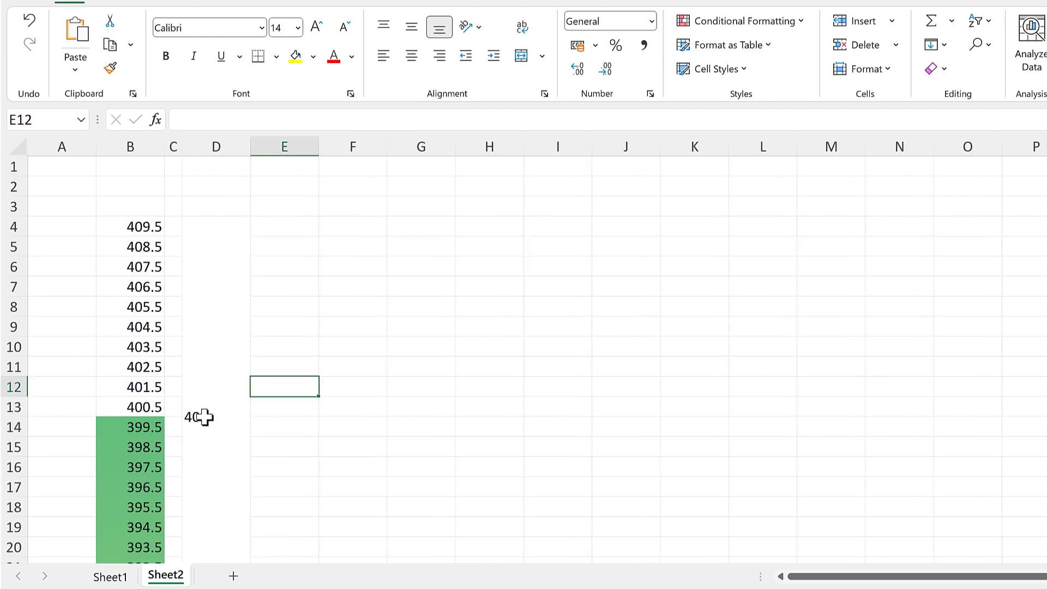
# Step: Give C13 a bottom border as a tick at the rows 13–14 boundary
pyautogui.click(172, 410)
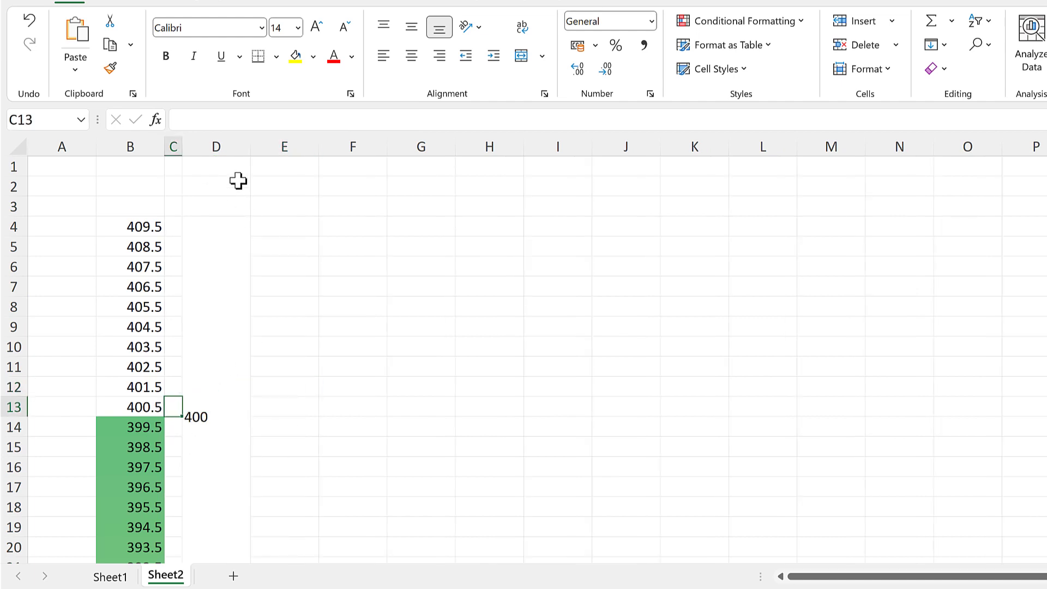
pyautogui.click(276, 57)
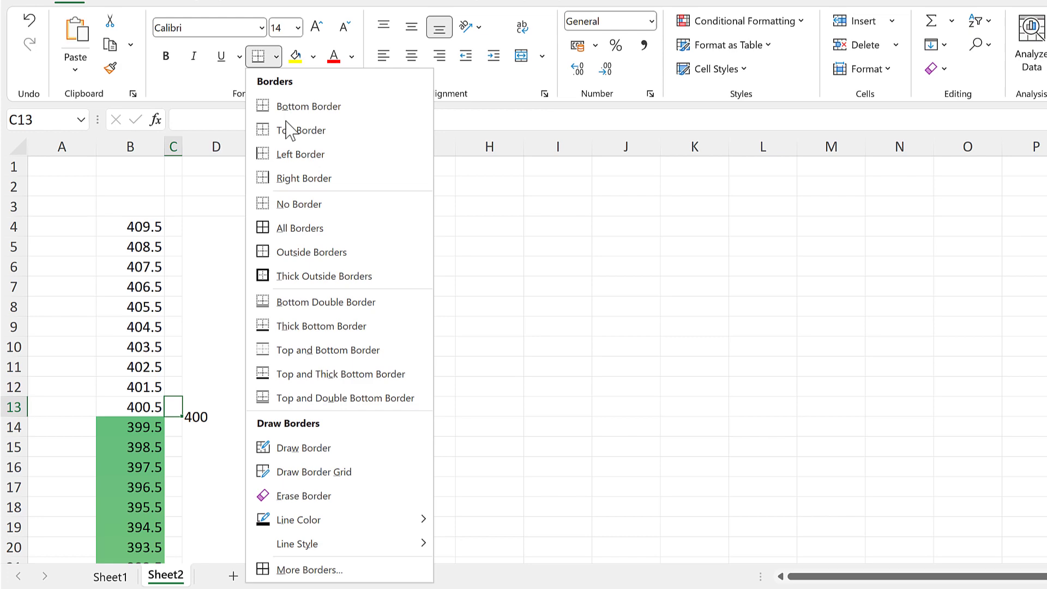
pyautogui.click(362, 334)
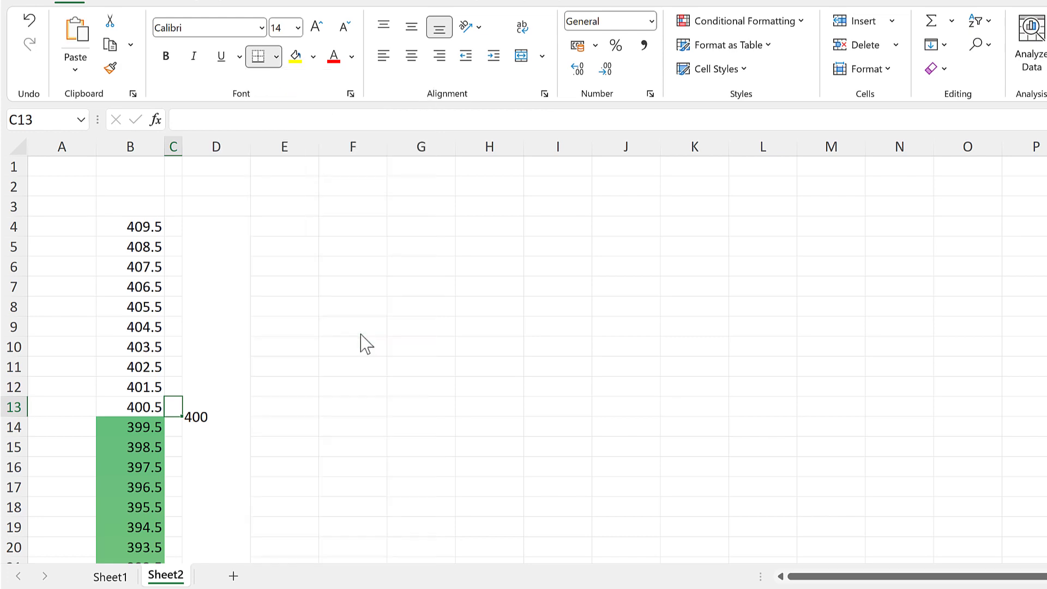
pyautogui.click(329, 393)
pyautogui.scroll(-1, 308, 326)
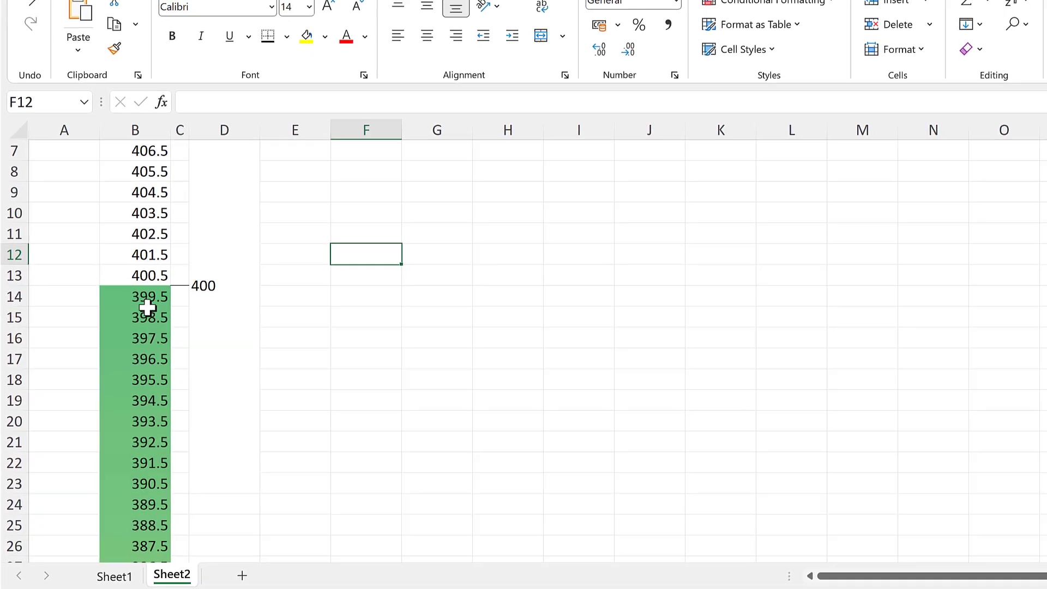
pyautogui.click(139, 309)
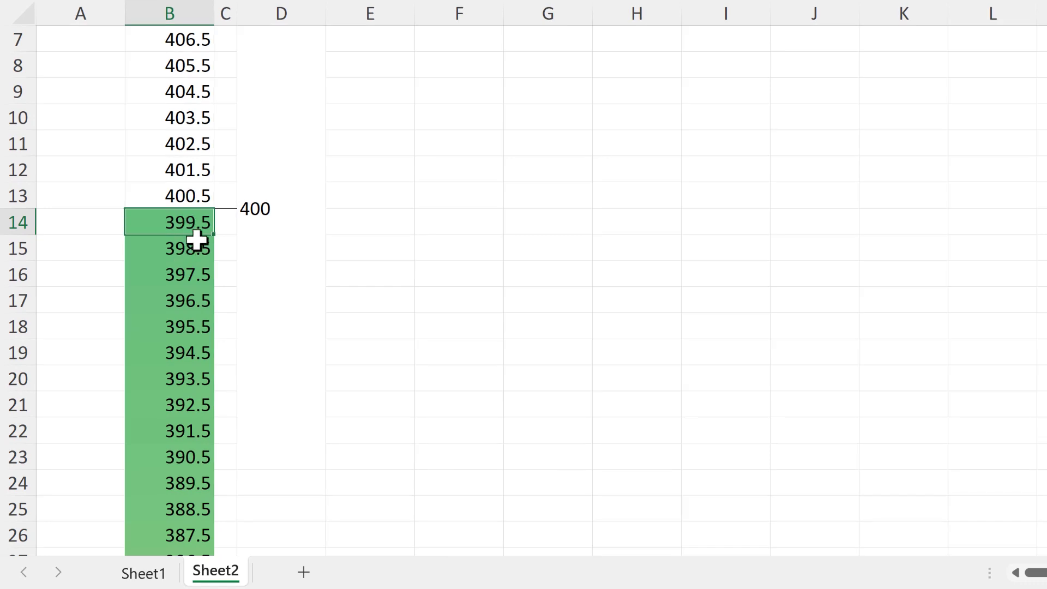
pyautogui.click(192, 198)
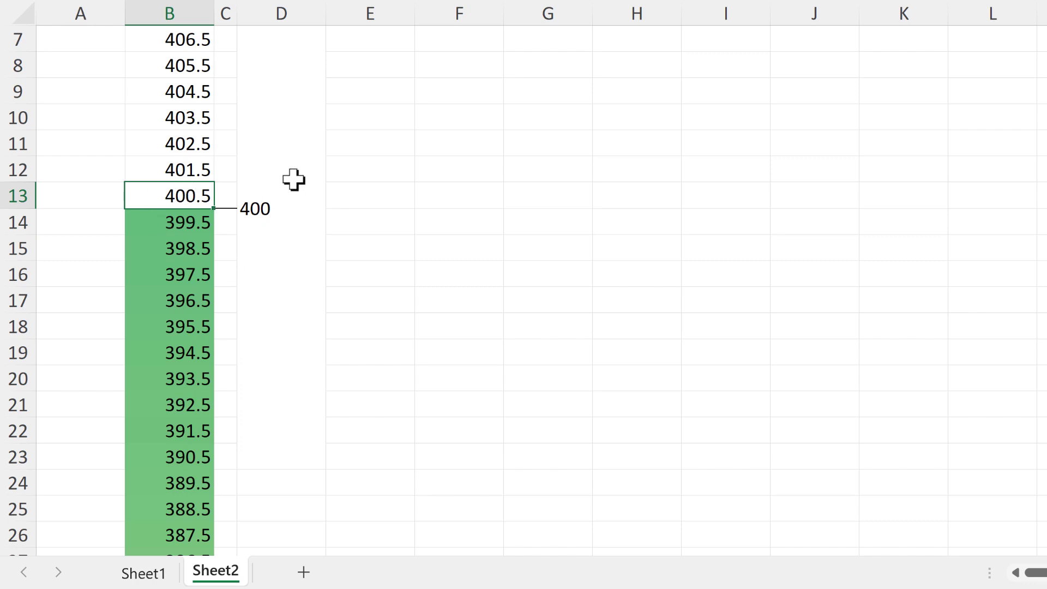
pyautogui.moveTo(295, 180); pyautogui.dragTo(271, 229)
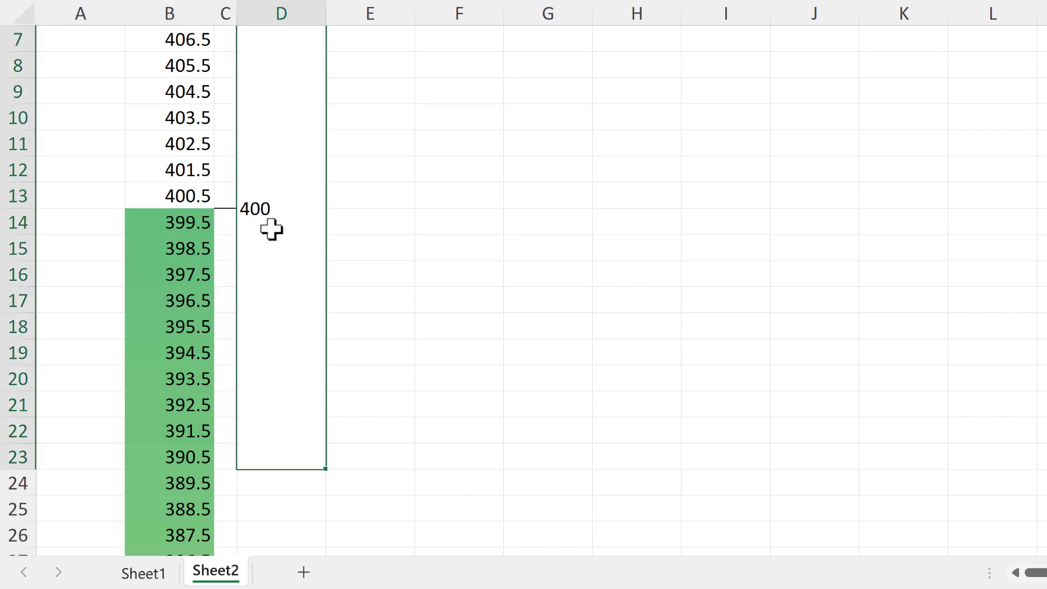
pyautogui.moveTo(187, 203); pyautogui.dragTo(182, 217)
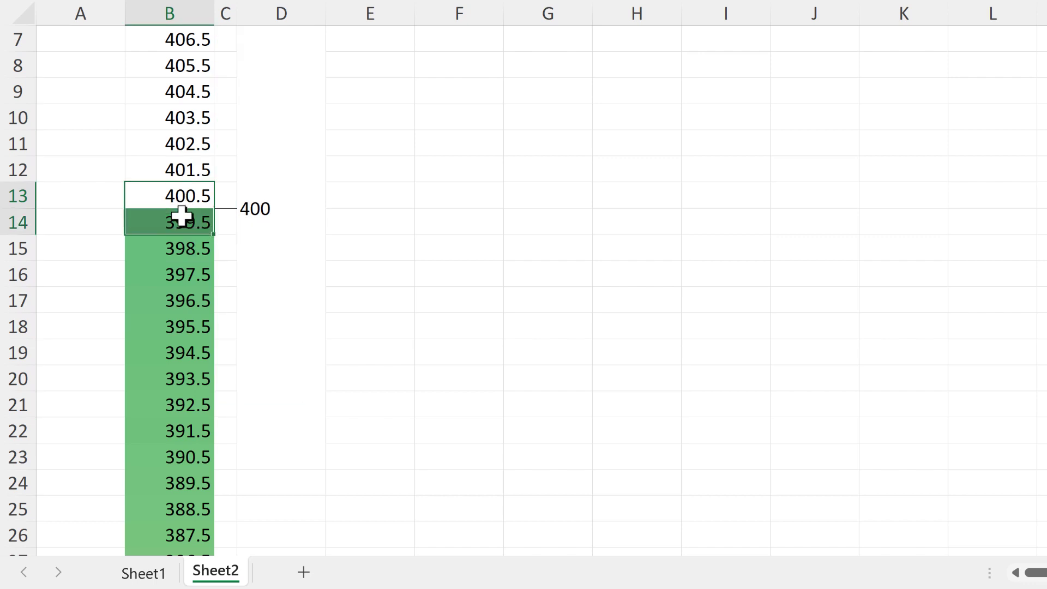
pyautogui.click(370, 220)
pyautogui.scroll(2, 305, 291)
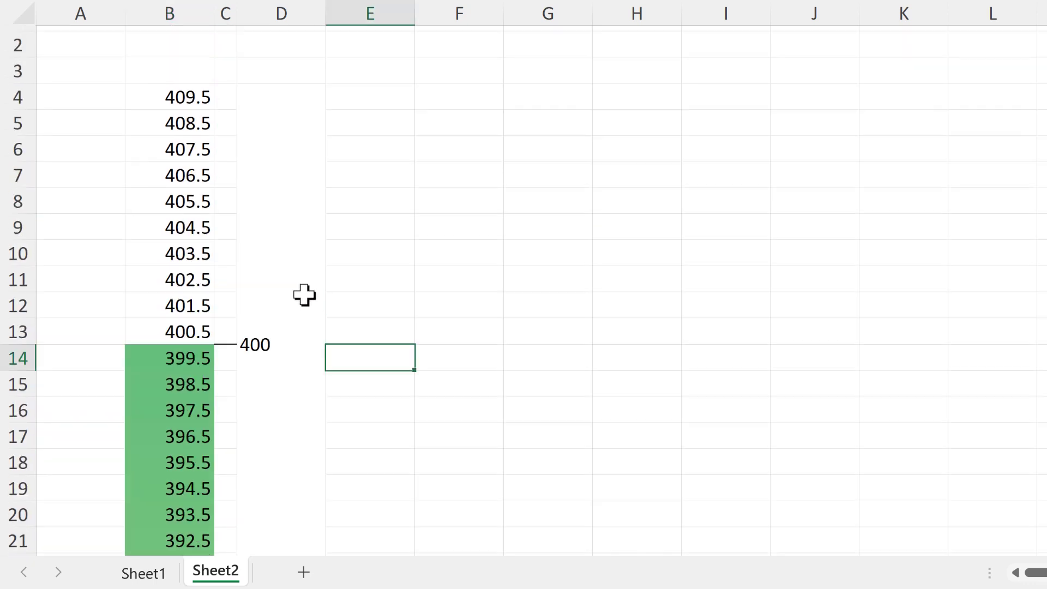
pyautogui.scroll(1, 304, 295)
pyautogui.moveTo(175, 114); pyautogui.dragTo(182, 353)
pyautogui.scroll(-1, 320, 199)
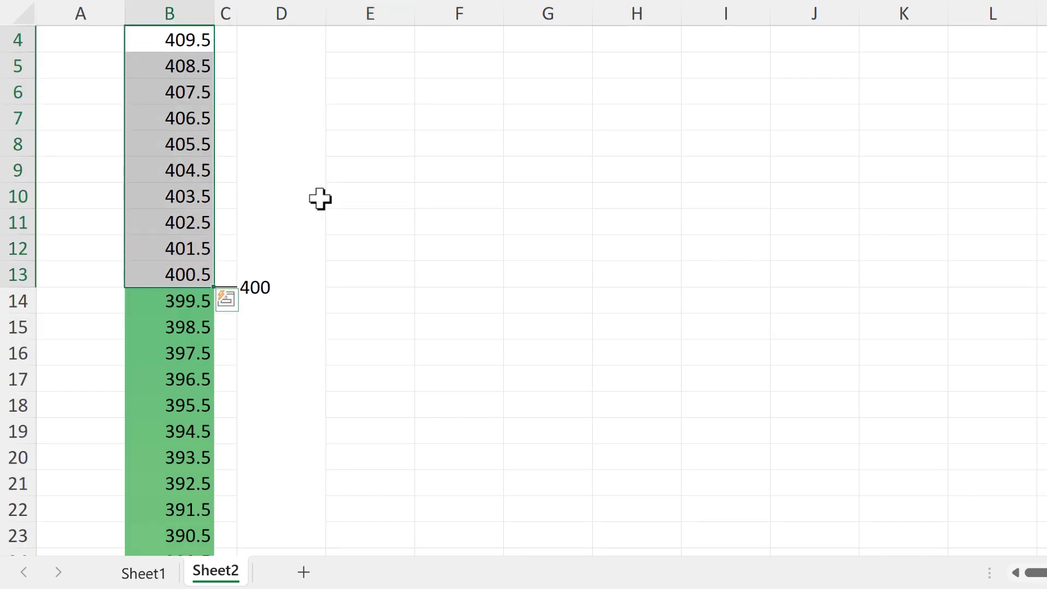
pyautogui.scroll(-3, 320, 199)
pyautogui.moveTo(175, 69); pyautogui.dragTo(175, 305)
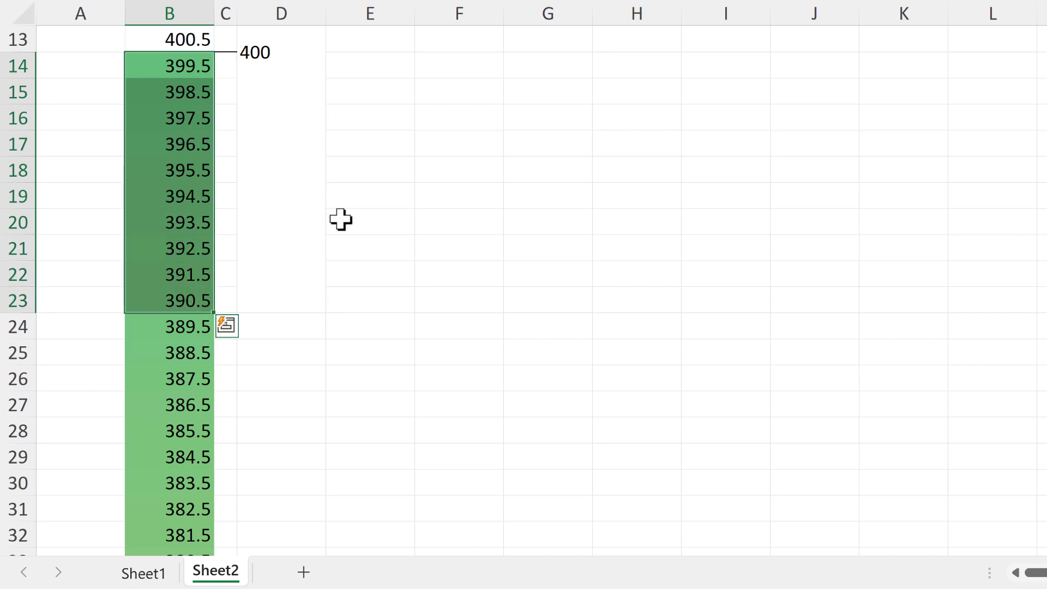
# Step: Merge D104:D123 into a single cell
pyautogui.click(404, 158)
pyautogui.scroll(-6, 409, 229)
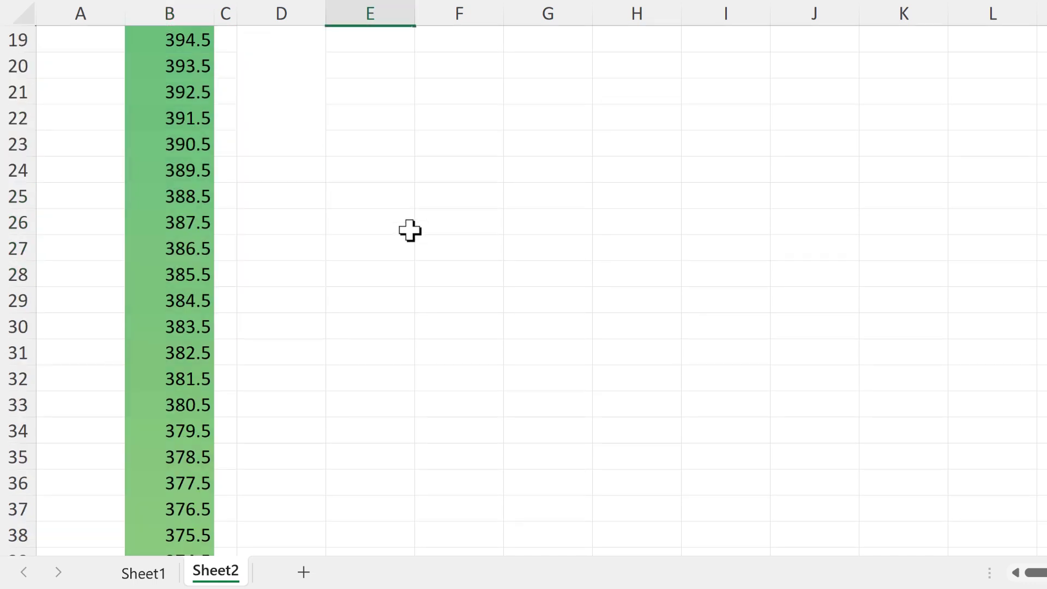
pyautogui.scroll(-19, 389, 235)
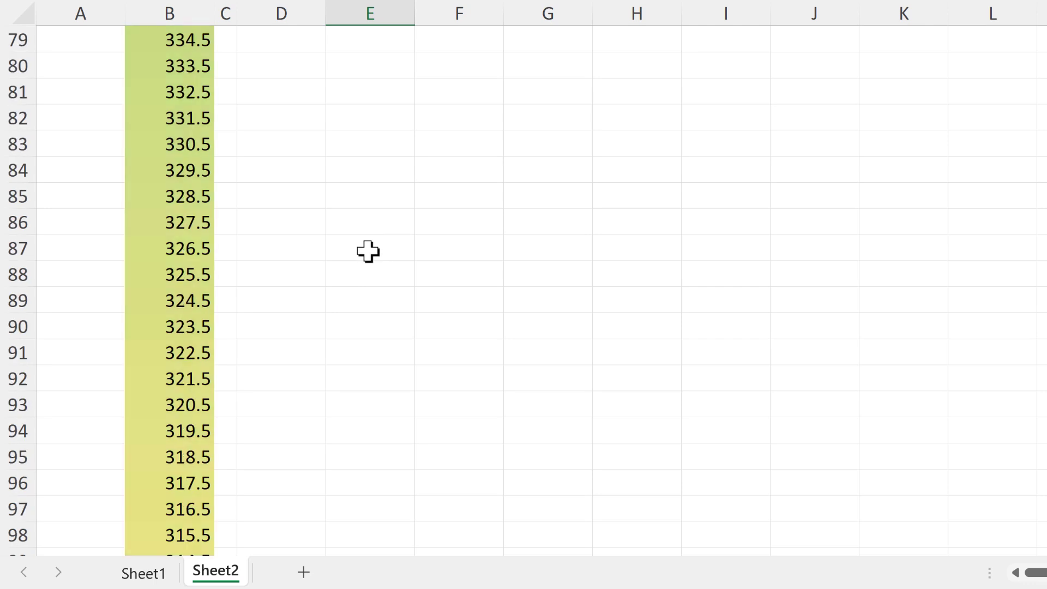
pyautogui.scroll(-3, 363, 254)
pyautogui.scroll(-3, 358, 257)
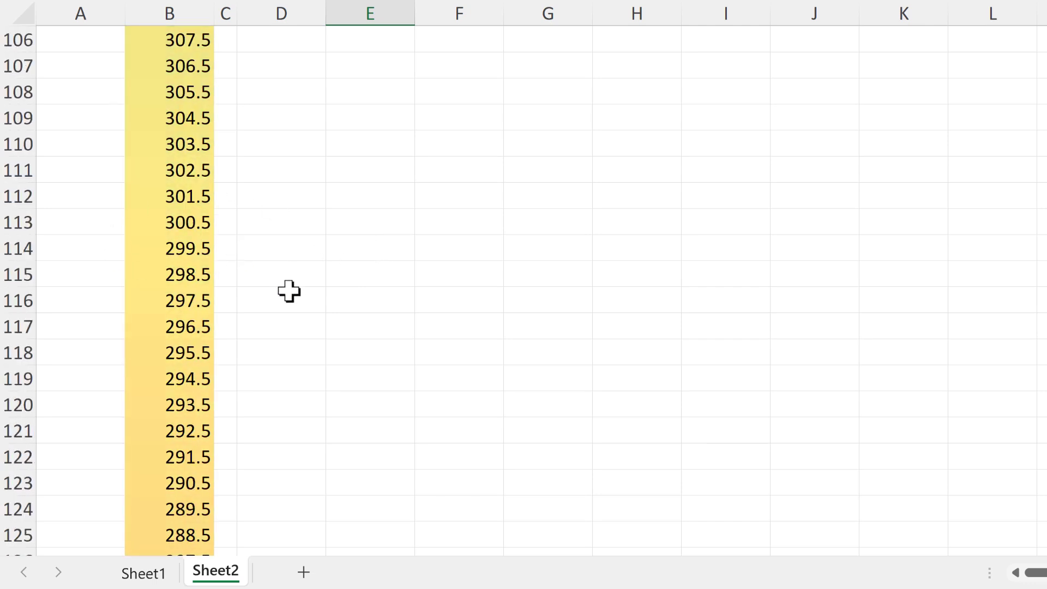
pyautogui.scroll(1, 289, 291)
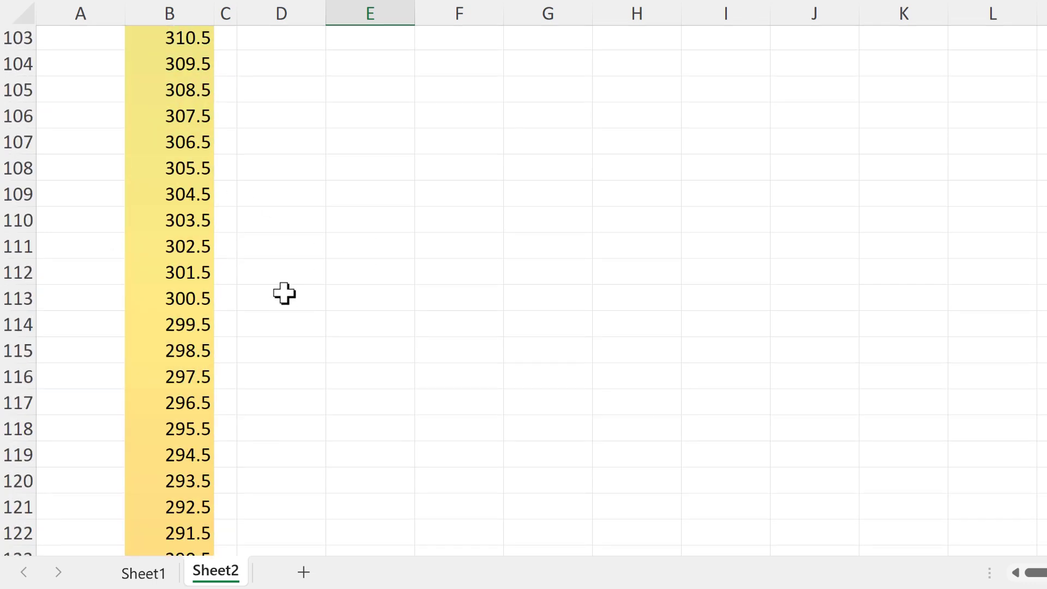
pyautogui.click(262, 62)
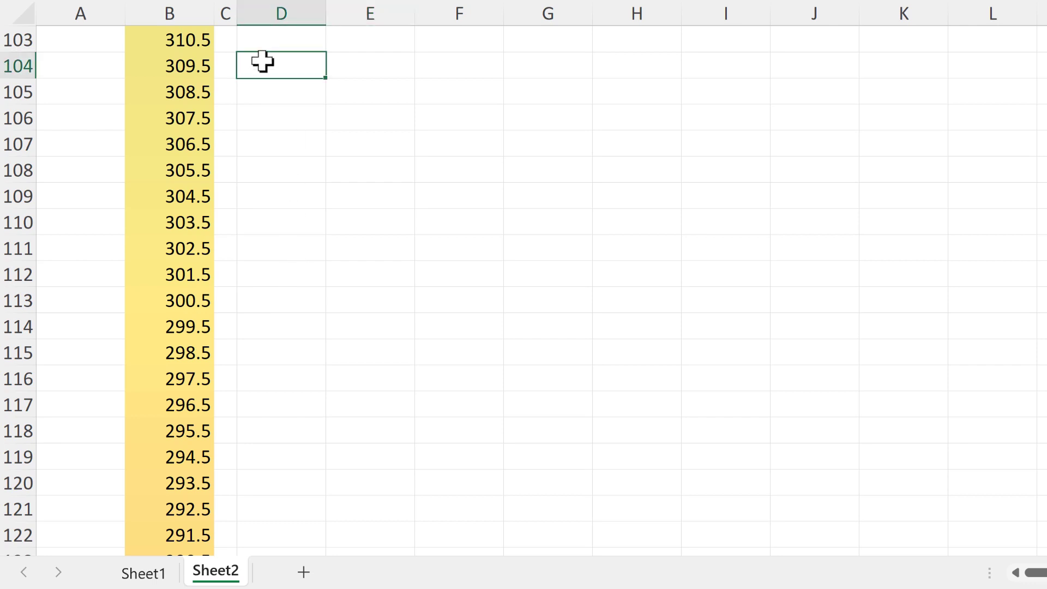
pyautogui.moveTo(262, 62); pyautogui.dragTo(285, 484)
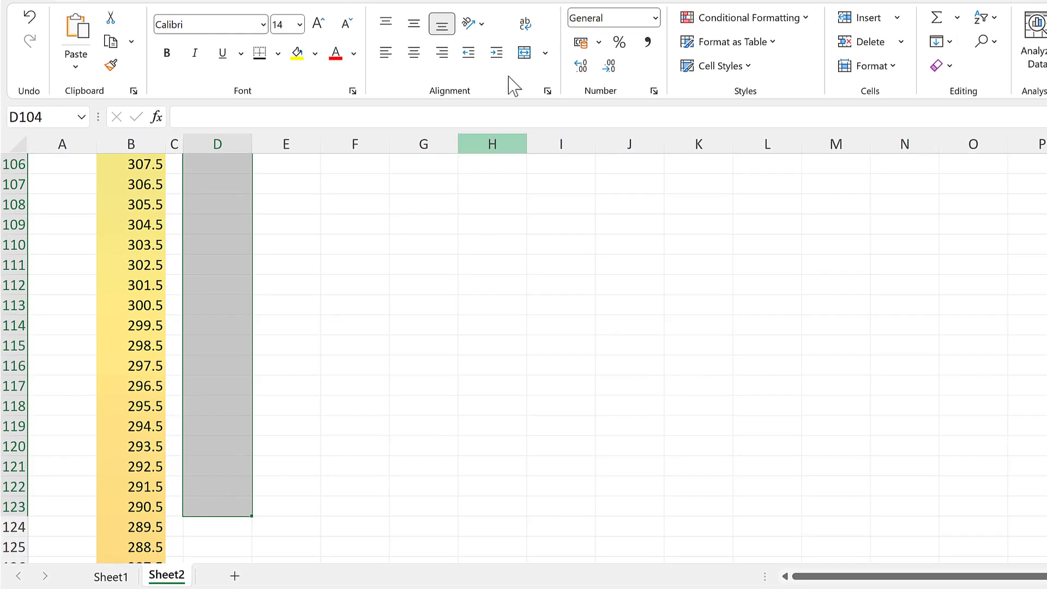
pyautogui.click(525, 53)
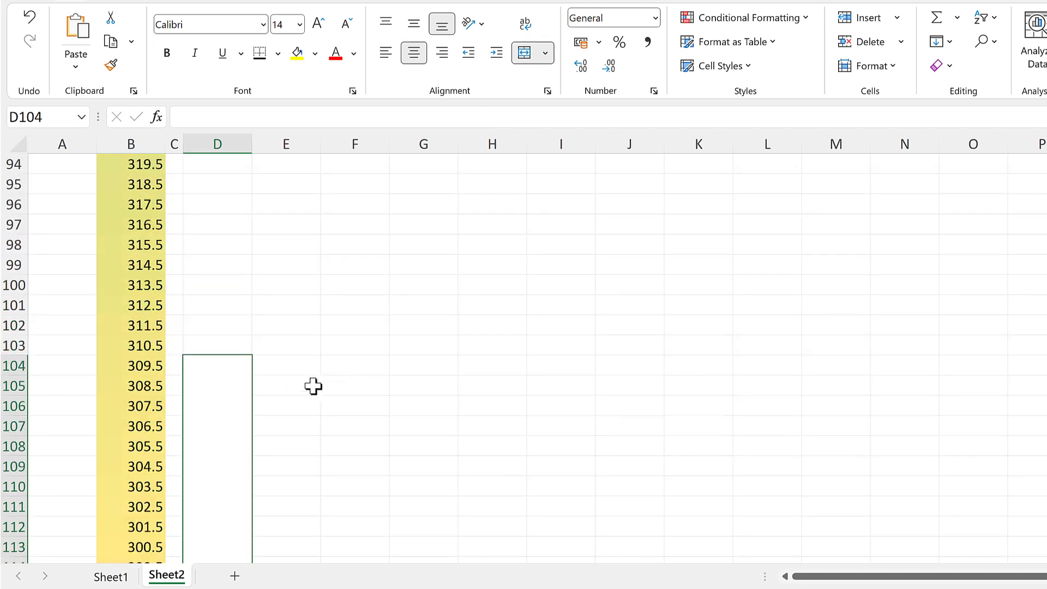
# Step: Enter 300 in the merged cell, left-aligned and vertically centred
pyautogui.click(292, 392)
pyautogui.scroll(-3, 292, 391)
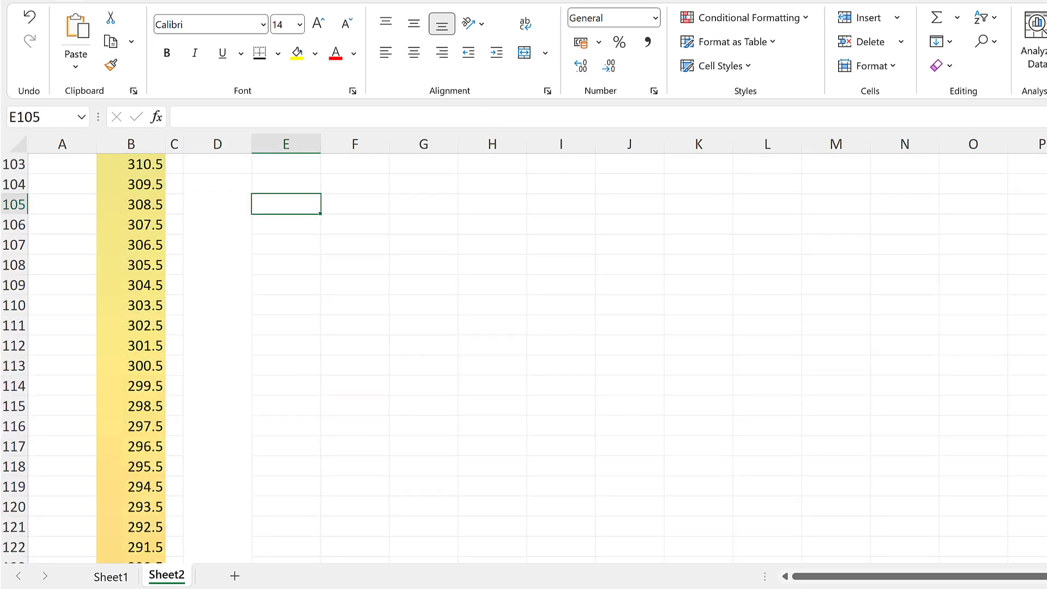
pyautogui.keyDown('ctrl'); pyautogui.scroll(-1, 385, 342); pyautogui.keyUp('ctrl')
pyautogui.click(182, 337)
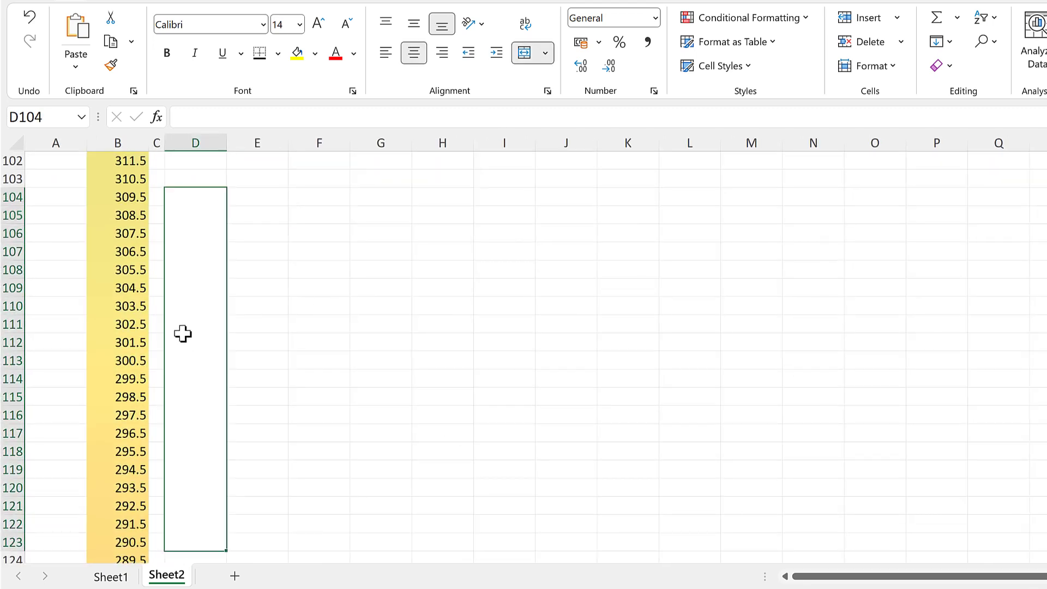
pyautogui.write('300')
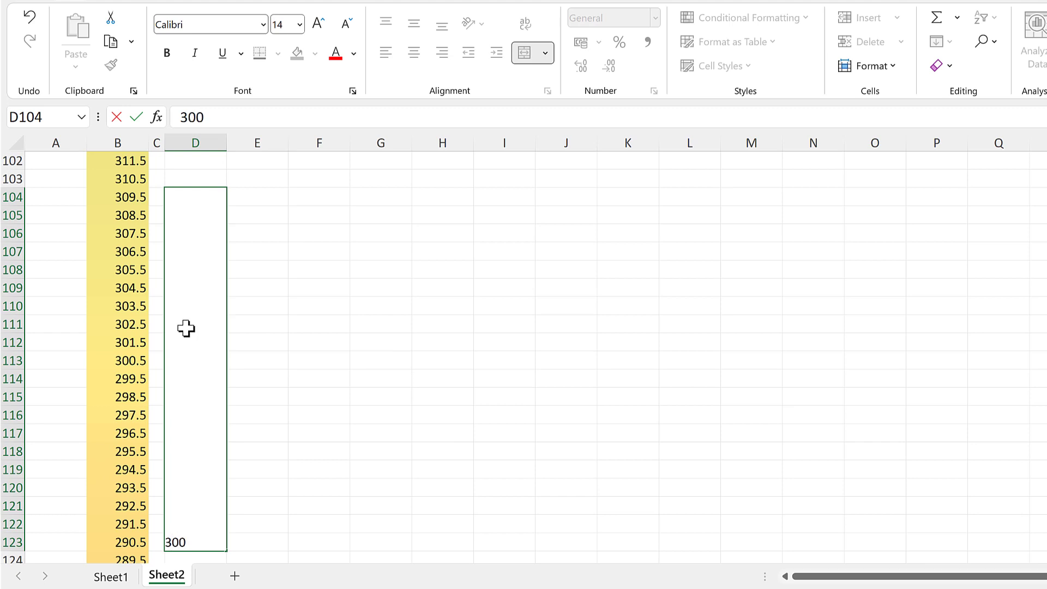
pyautogui.press('Return')
pyautogui.click(192, 301)
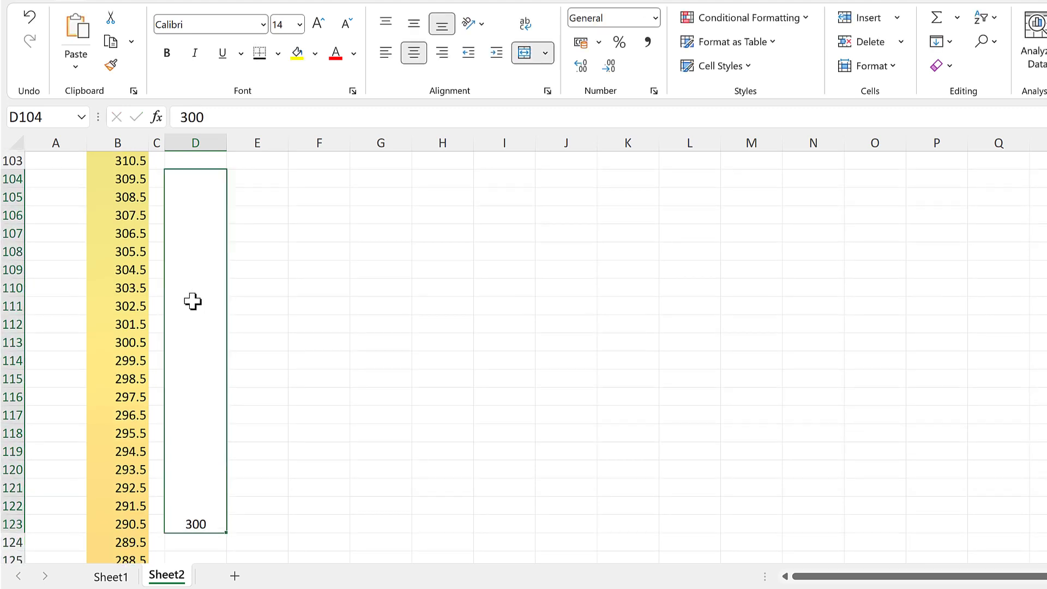
pyautogui.click(385, 54)
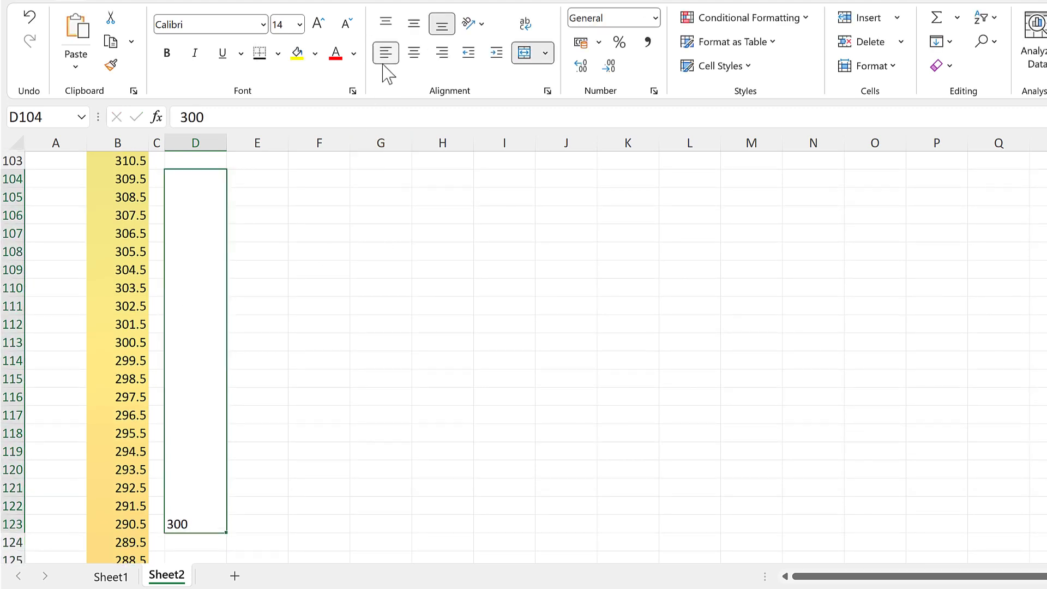
pyautogui.click(413, 24)
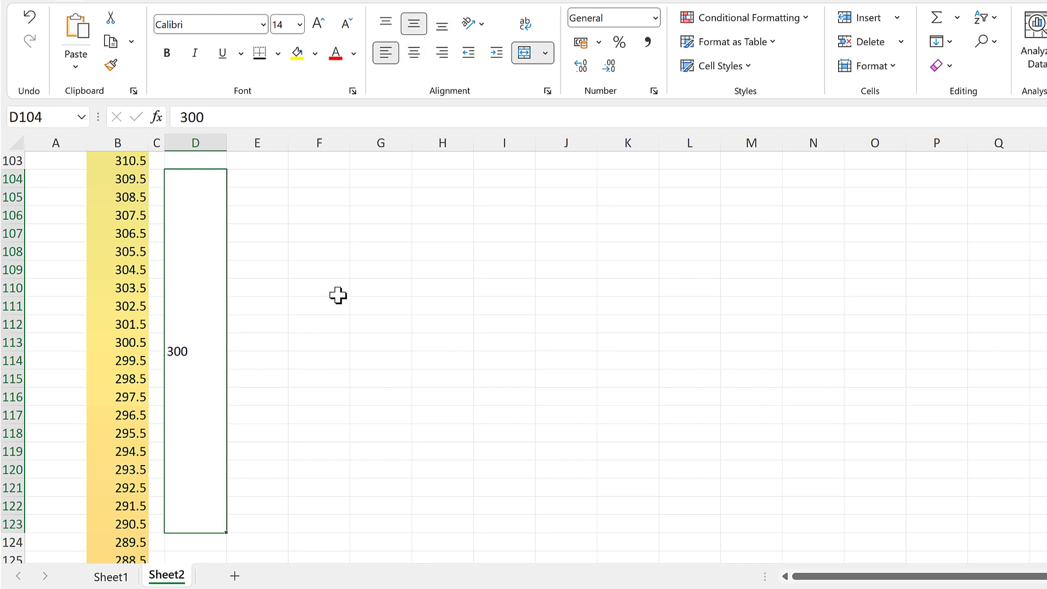
# Step: Add a bottom border under C113 as a tick beside 300.5
pyautogui.click(157, 342)
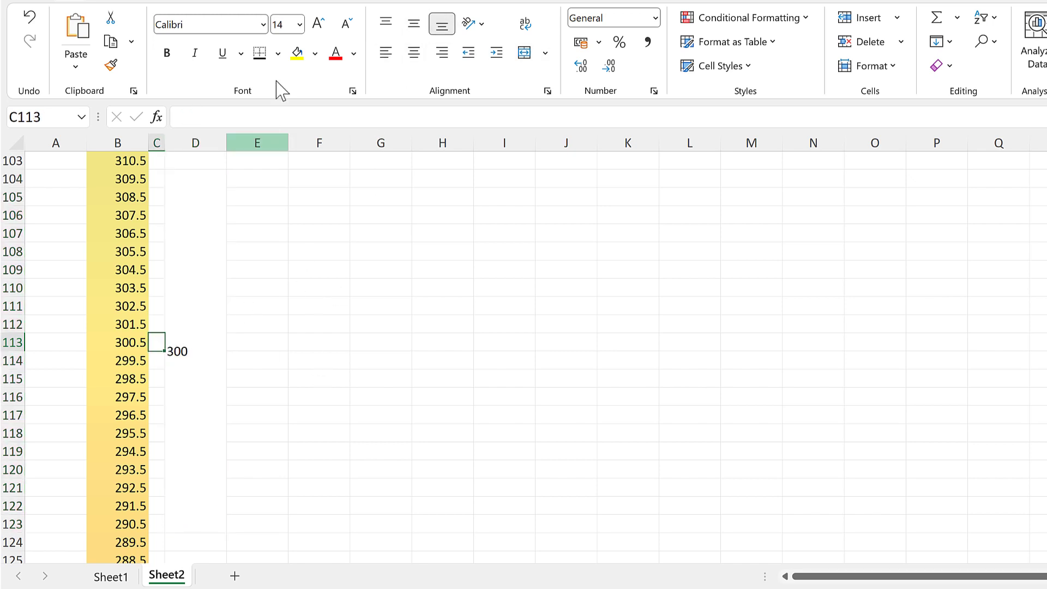
pyautogui.click(260, 54)
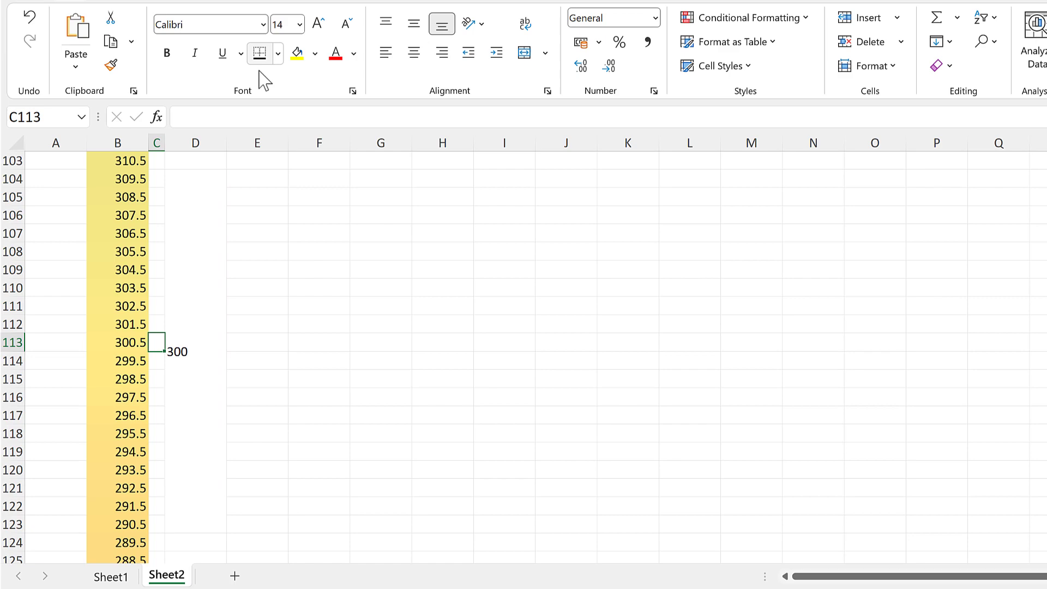
pyautogui.click(271, 357)
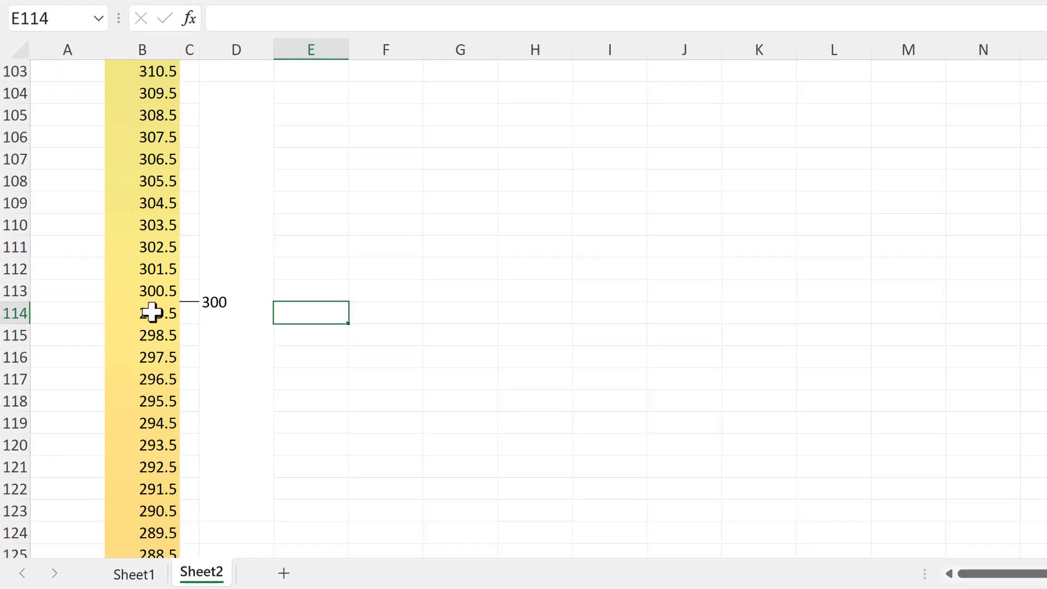
pyautogui.click(158, 303)
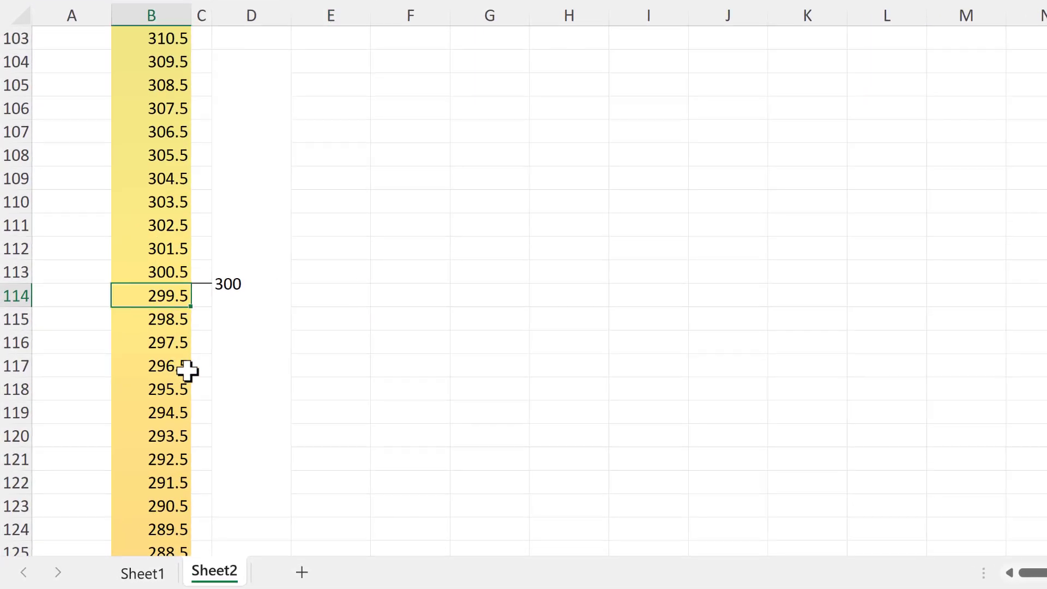
pyautogui.click(169, 270)
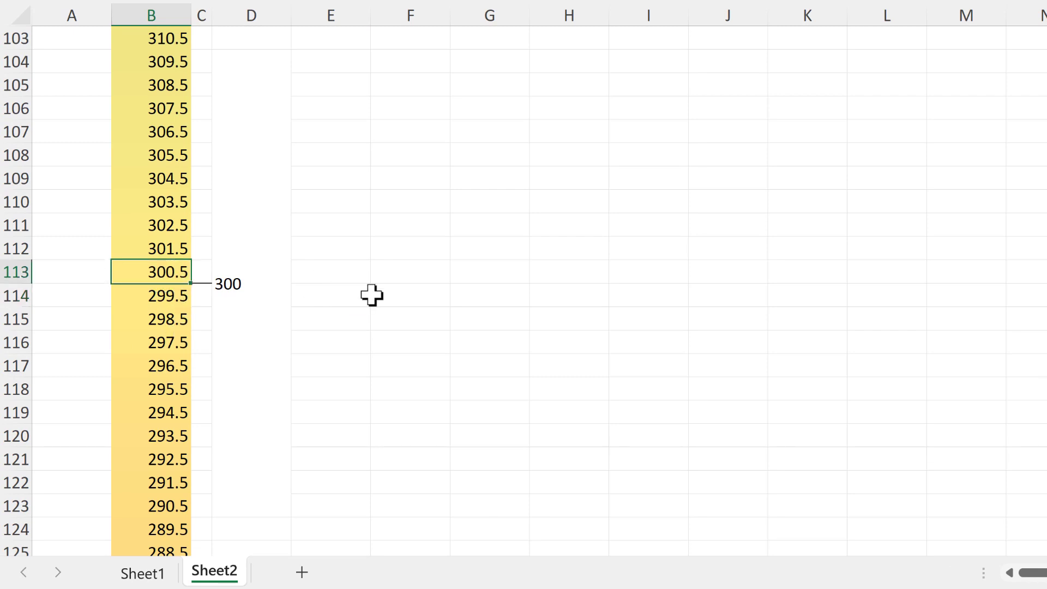
pyautogui.click(261, 255)
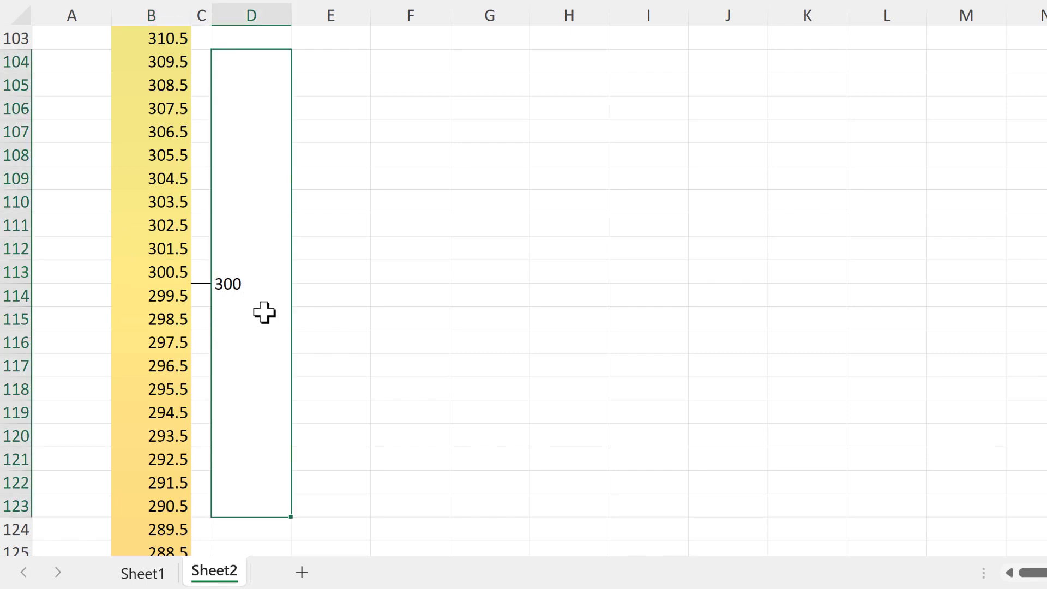
pyautogui.moveTo(172, 273); pyautogui.dragTo(168, 295)
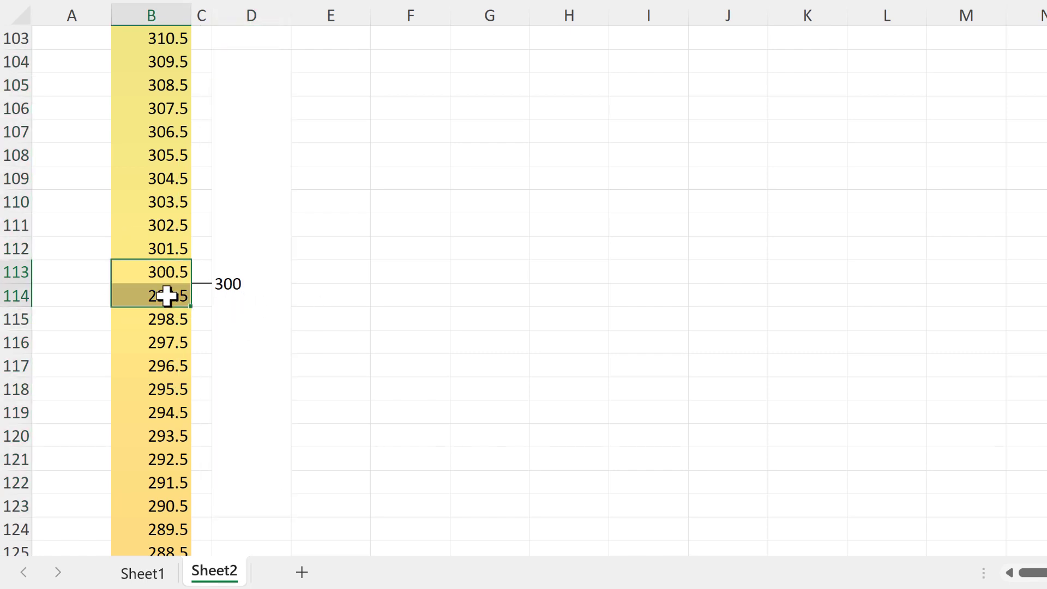
pyautogui.click(337, 297)
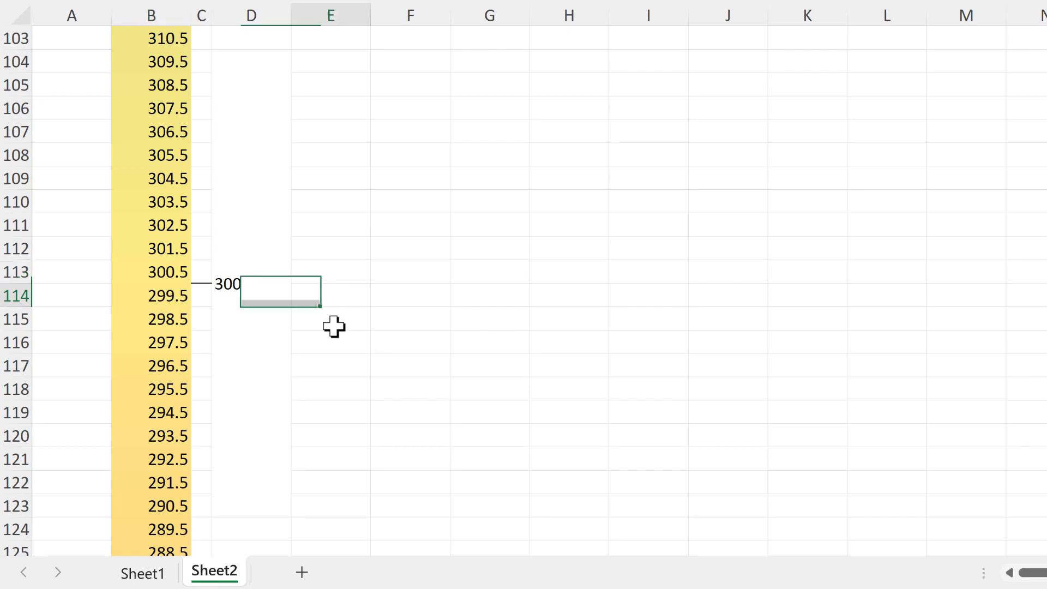
# Step: Enter a formula in B214 that gives B213 minus 1 (199.5)
pyautogui.scroll(-20, 333, 329)
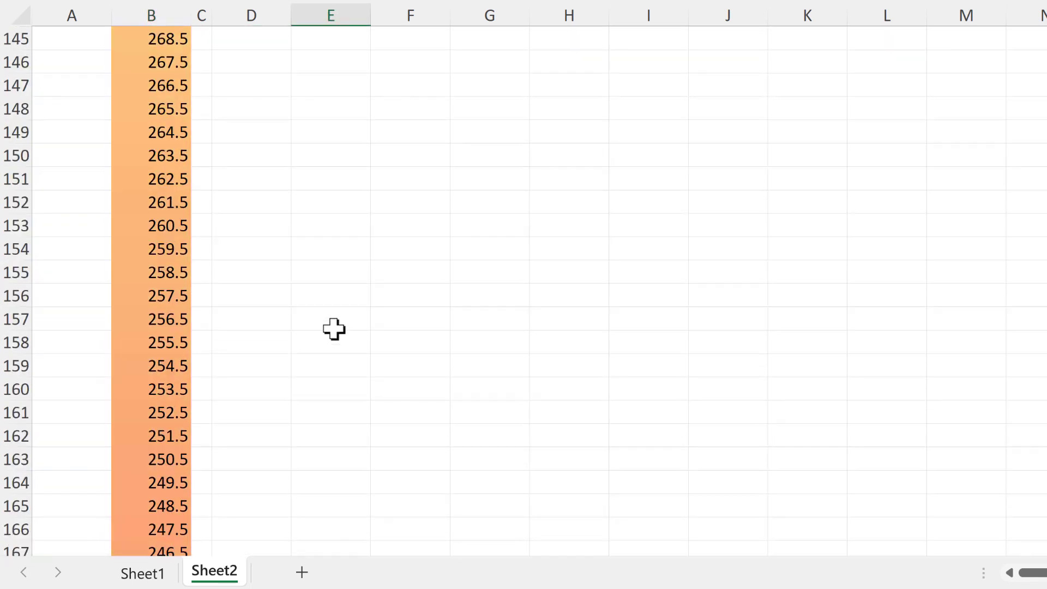
pyautogui.scroll(-11, 327, 319)
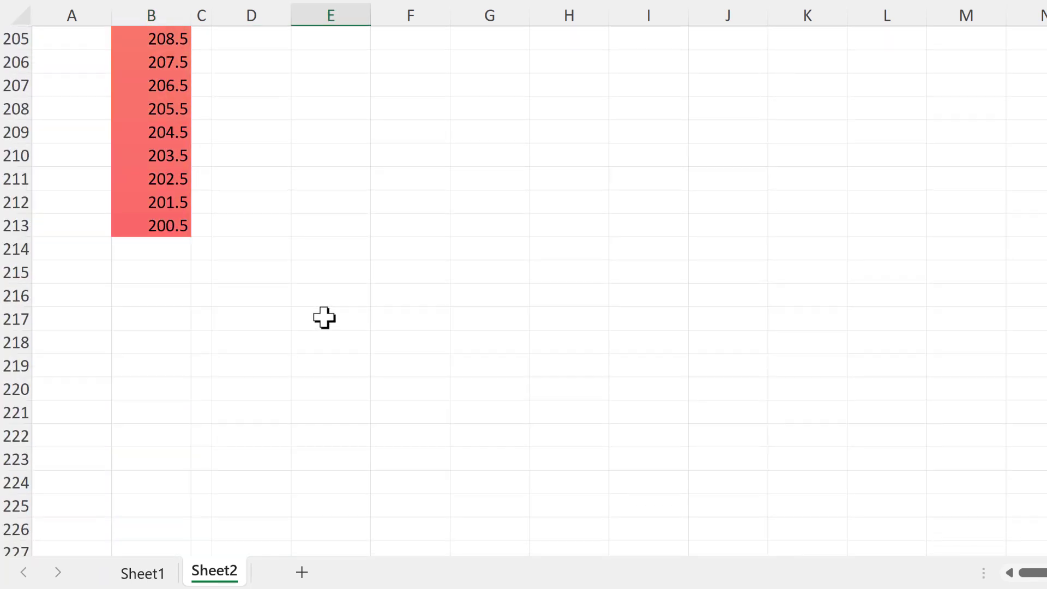
pyautogui.scroll(2, 323, 318)
pyautogui.click(167, 384)
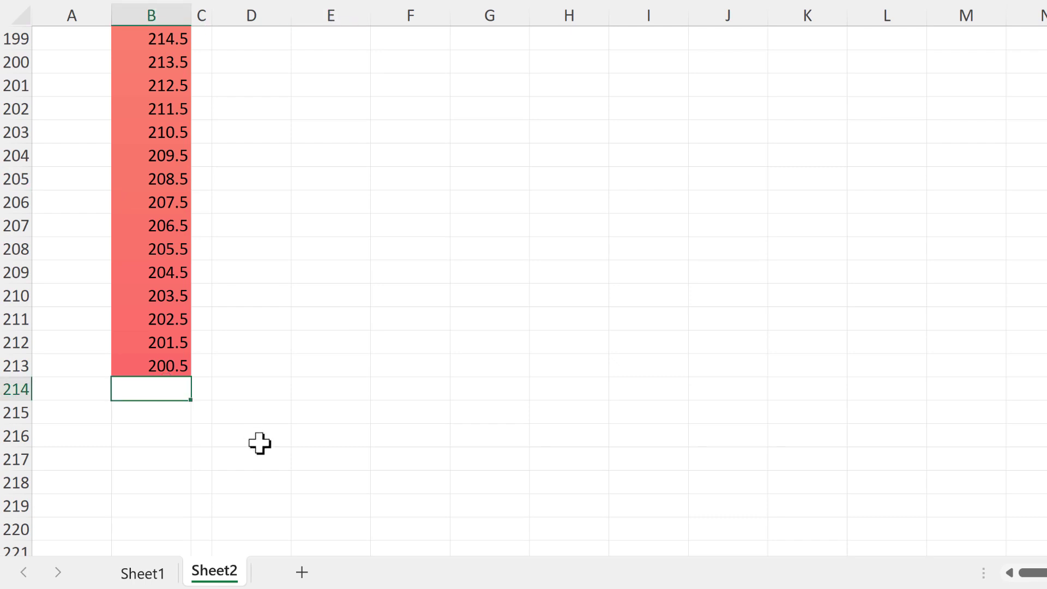
pyautogui.write('=')
pyautogui.click(170, 366)
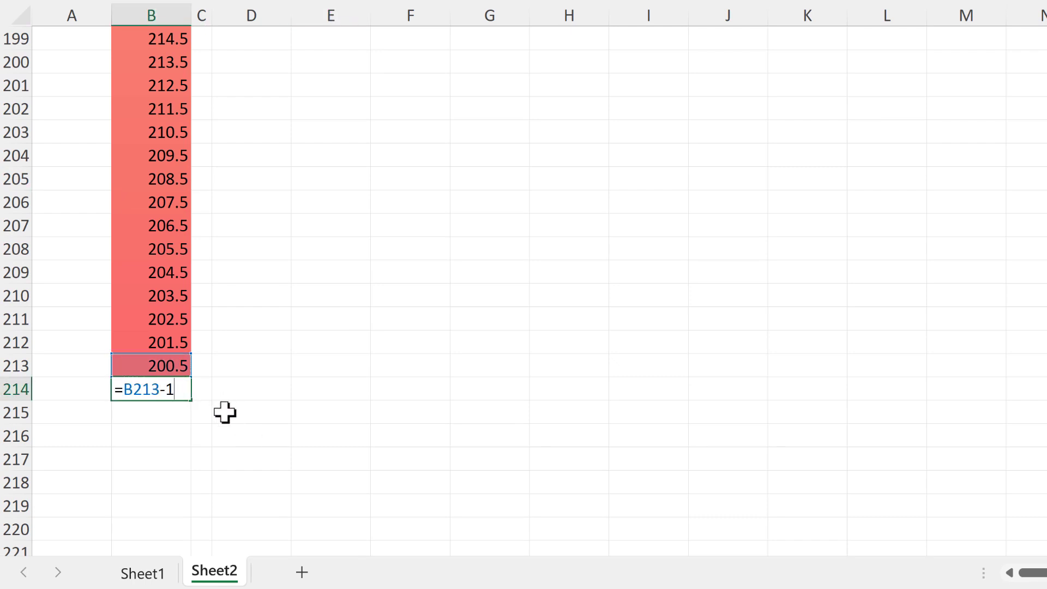
pyautogui.press('Return')
# Step: Extend the countdown to row 225, then clear the two values below 190.5
pyautogui.scroll(-2, 218, 337)
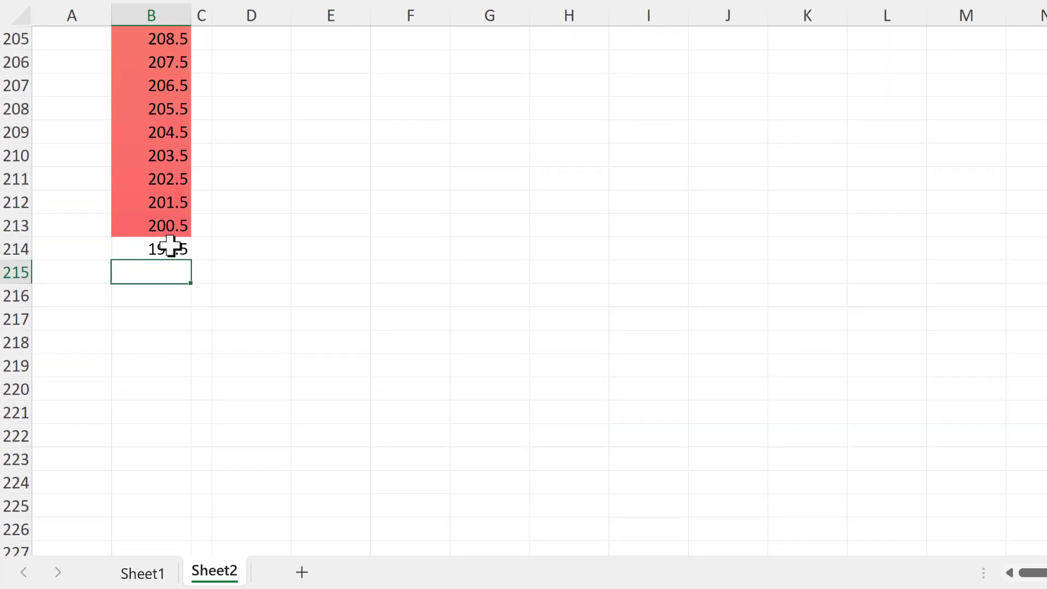
pyautogui.click(175, 250)
pyautogui.moveTo(191, 262); pyautogui.dragTo(156, 484)
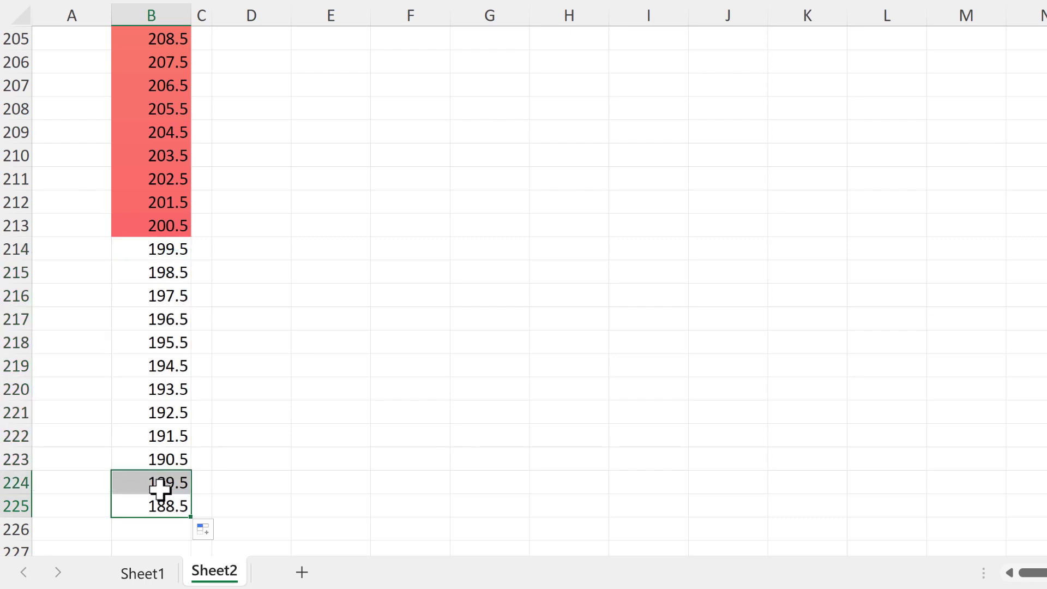
pyautogui.press('Delete')
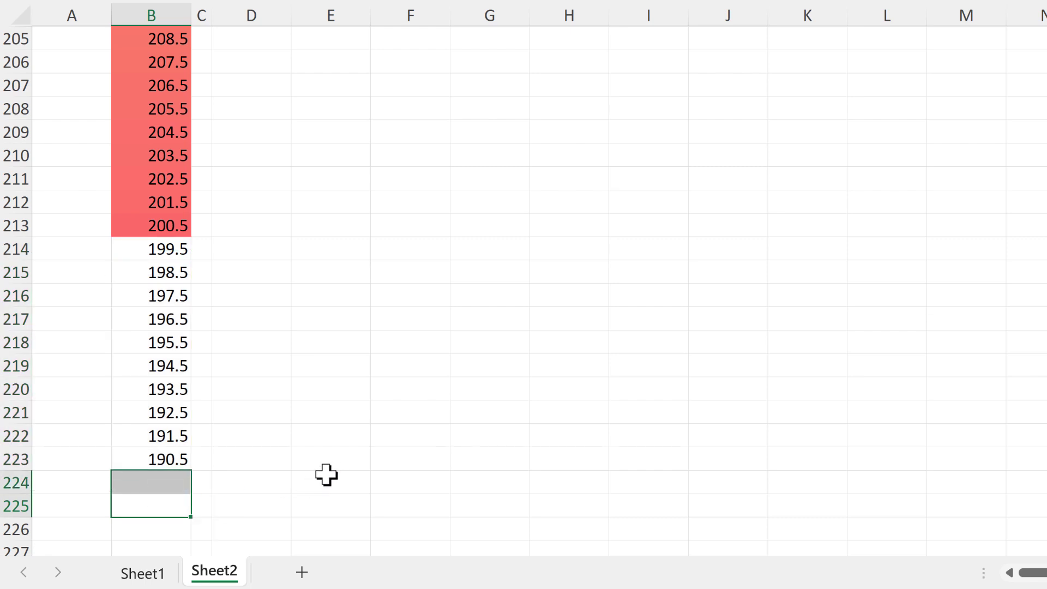
pyautogui.moveTo(271, 461); pyautogui.dragTo(236, 133)
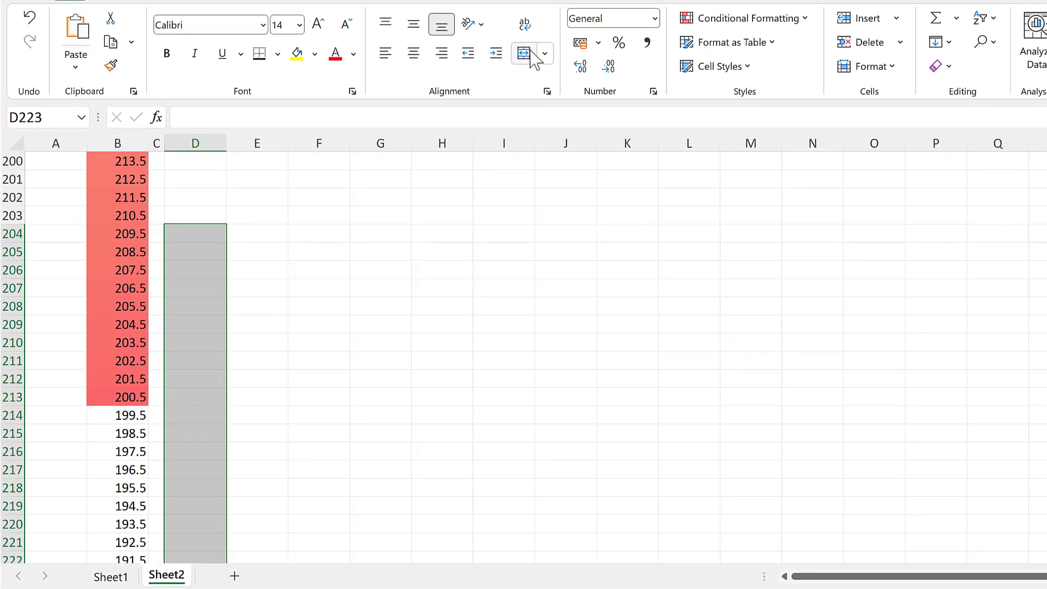
# Step: Merge D204:D223 and enter 200, aligned left and vertically centred
pyautogui.click(522, 54)
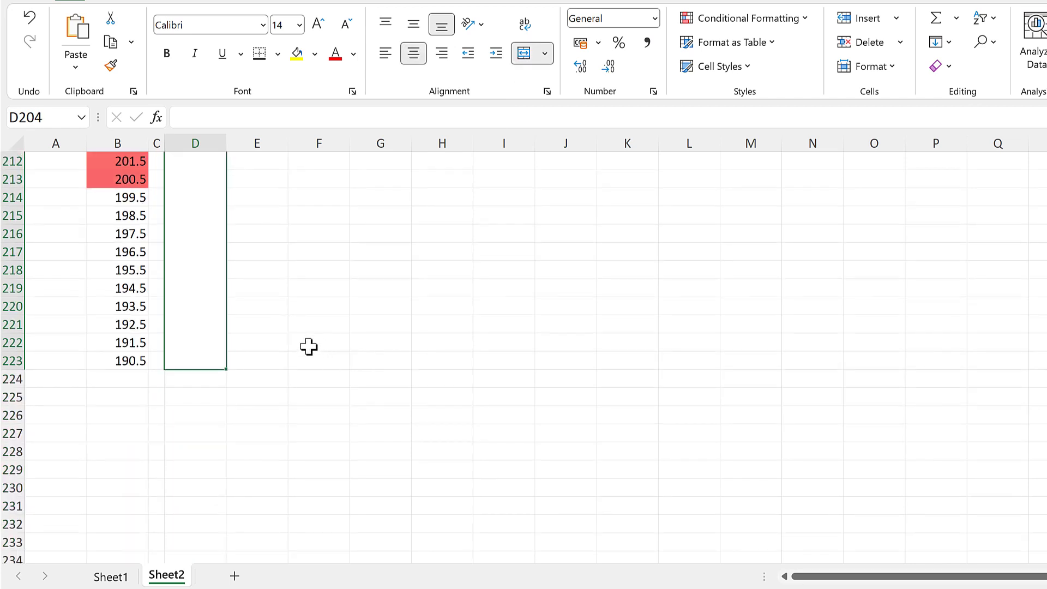
pyautogui.write('200')
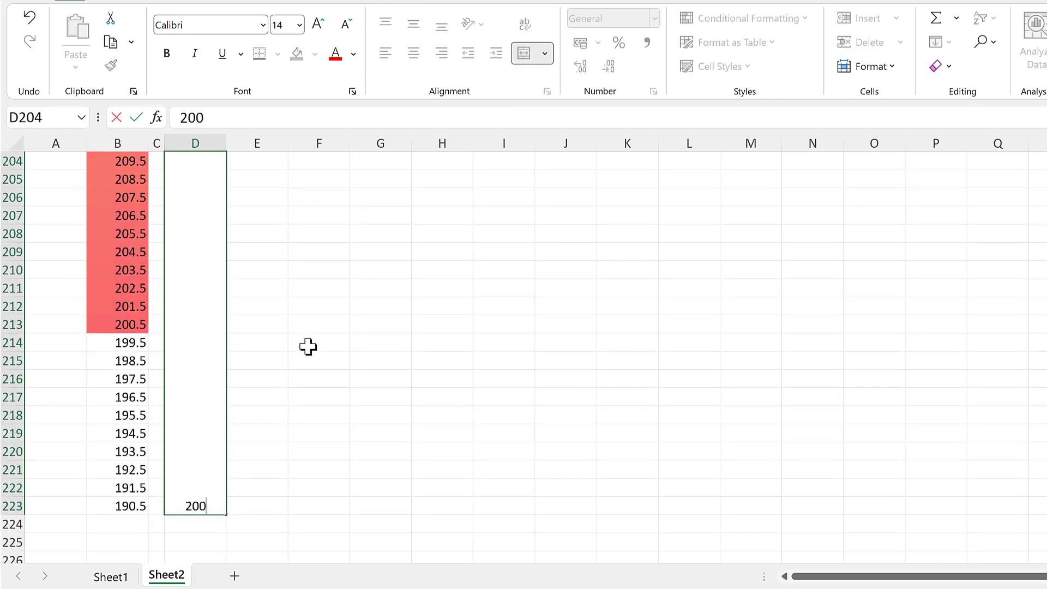
pyautogui.press('Return')
pyautogui.scroll(1, 304, 349)
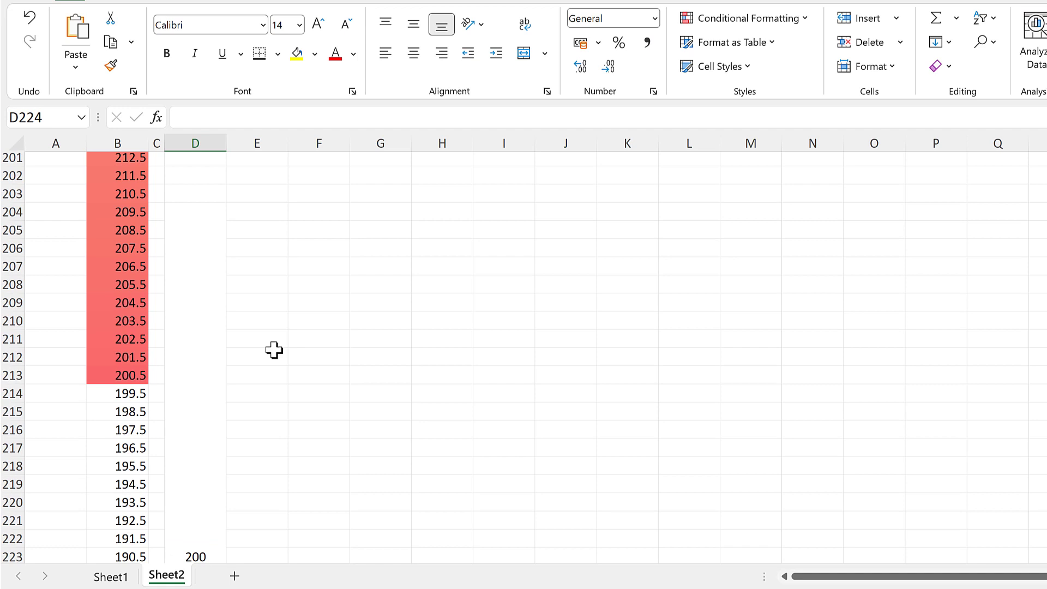
pyautogui.click(222, 326)
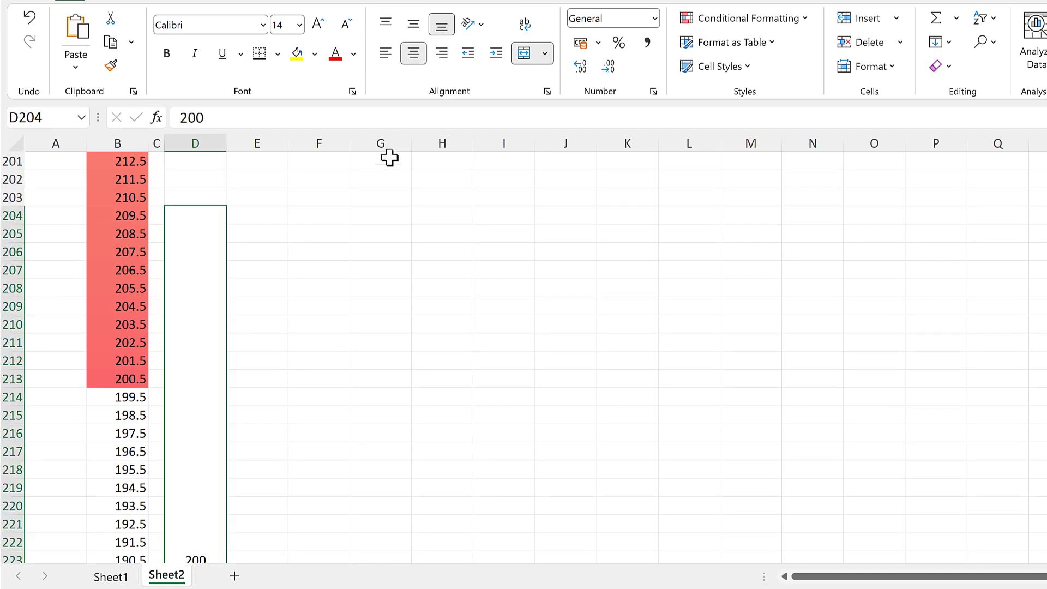
pyautogui.click(385, 59)
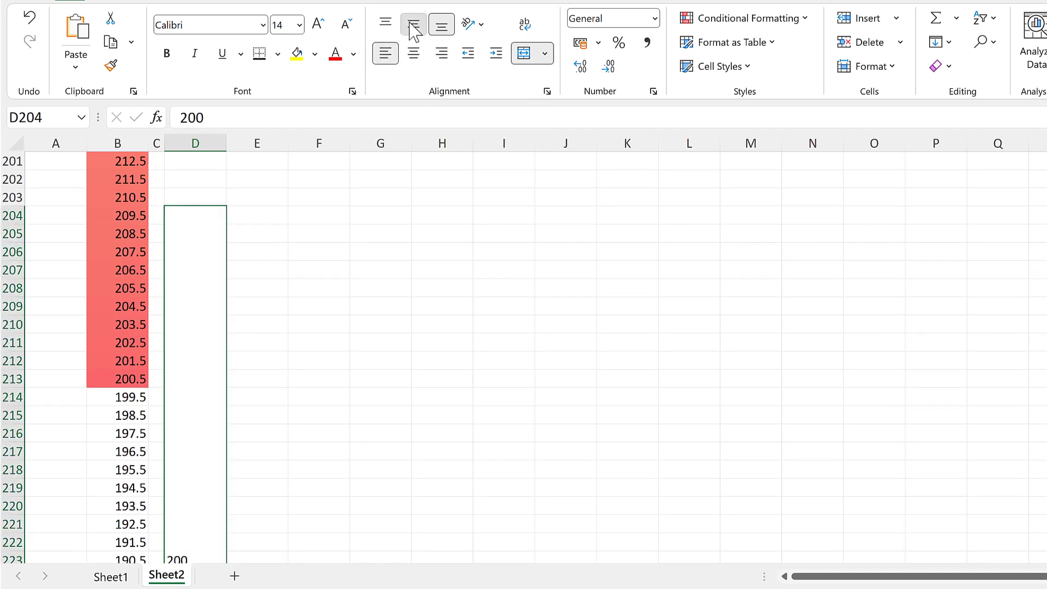
pyautogui.click(410, 25)
# Step: Add a thick bottom border under C213 as the tick for 200
pyautogui.click(156, 381)
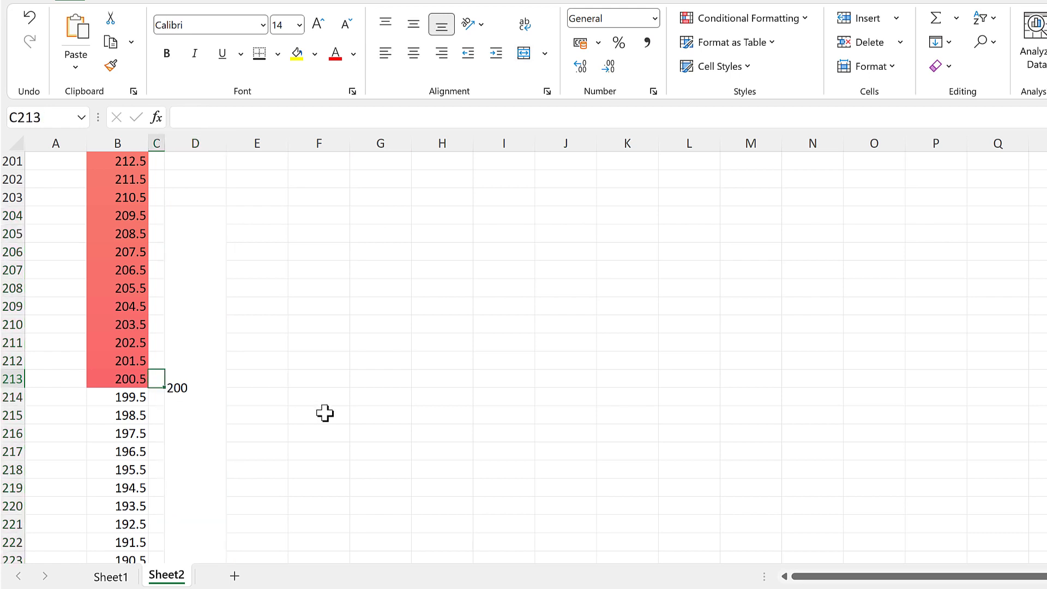
pyautogui.click(260, 54)
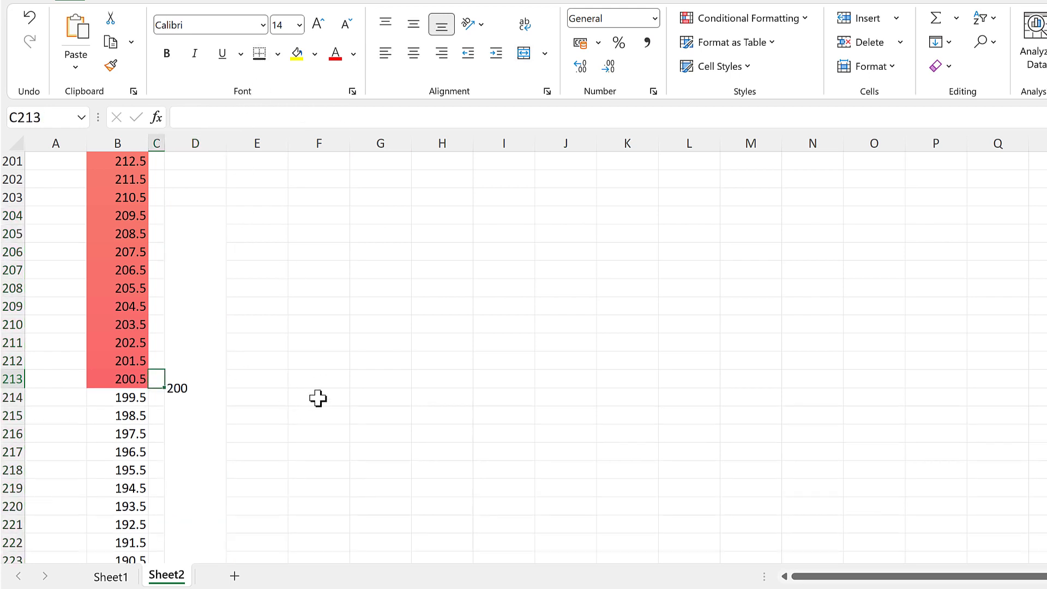
pyautogui.click(329, 376)
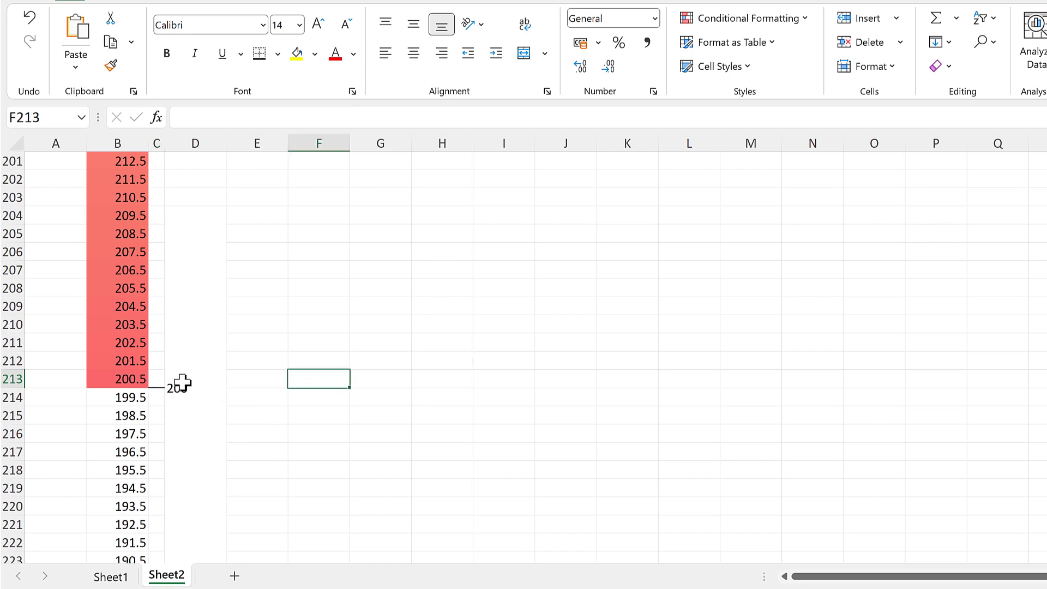
# Step: Clear the helper values above 400 in B4:B13
pyautogui.scroll(-2, 334, 385)
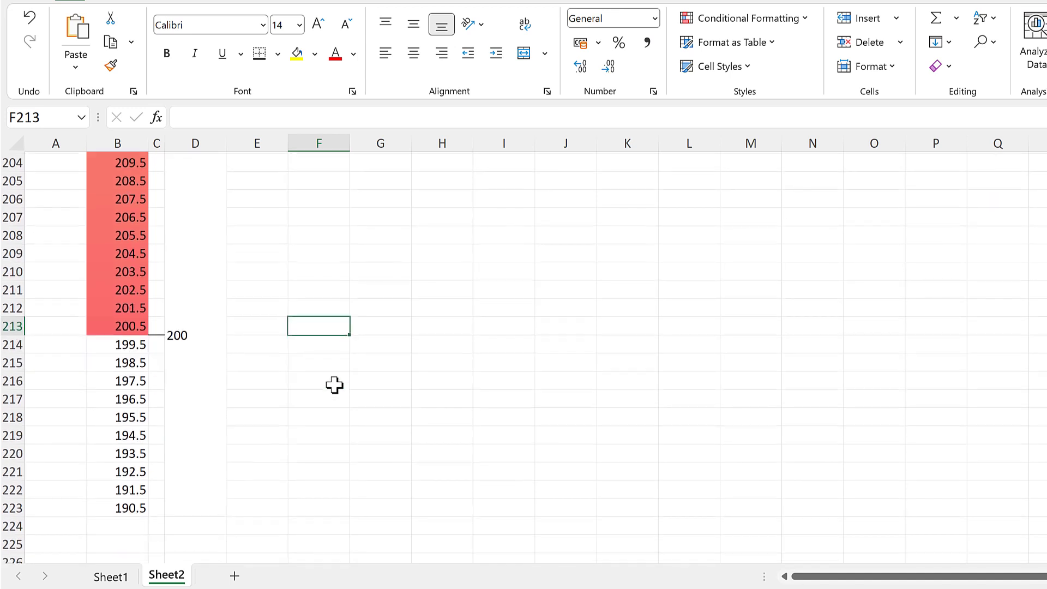
pyautogui.moveTo(132, 286); pyautogui.dragTo(133, 426)
pyautogui.click(125, 271)
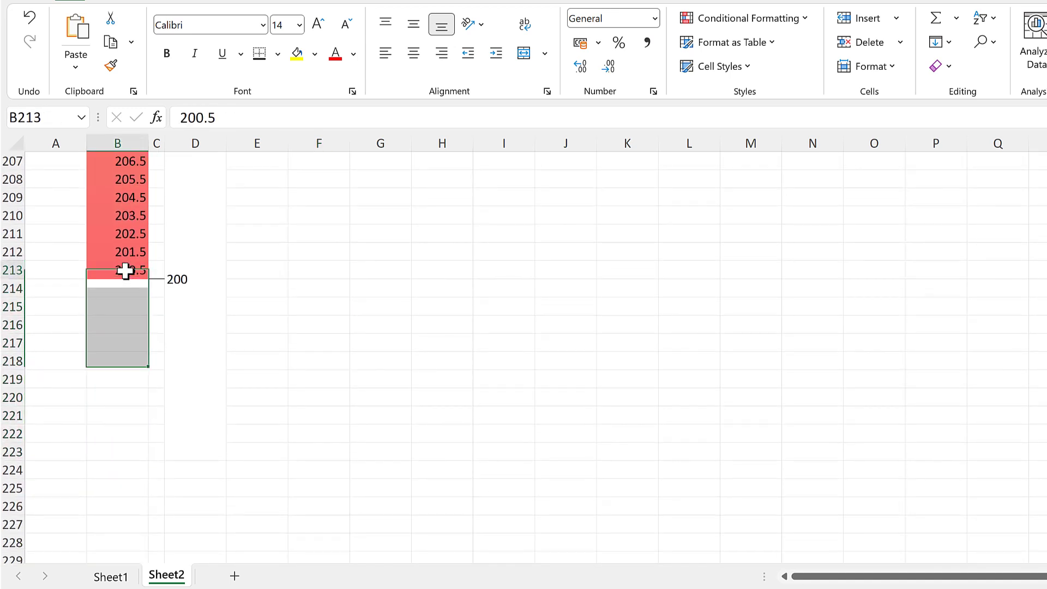
pyautogui.hotkey('ctrl', 'Up')
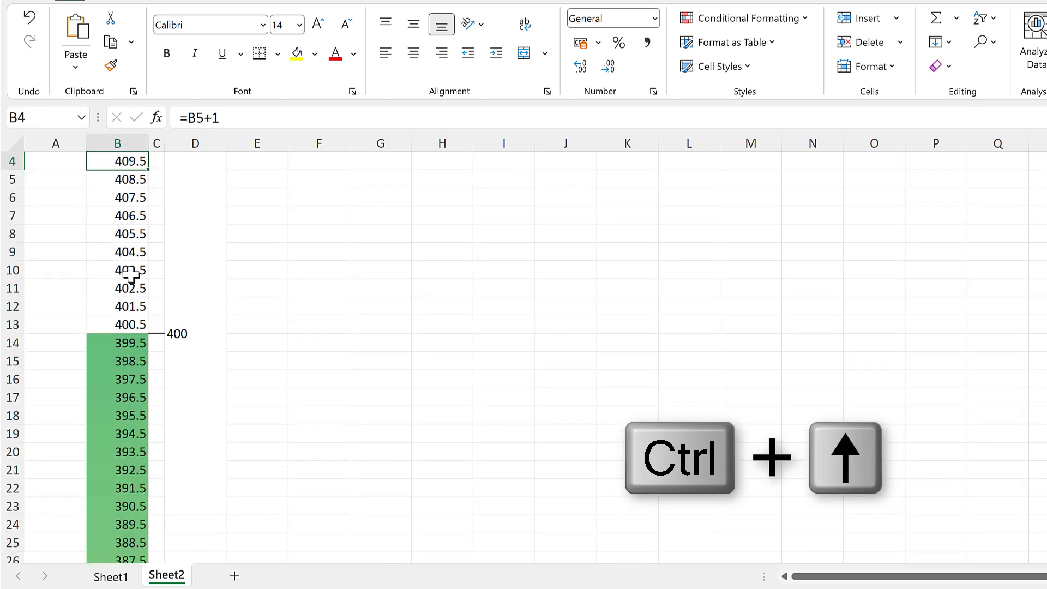
pyautogui.scroll(1, 122, 229)
pyautogui.moveTo(118, 216); pyautogui.dragTo(161, 353)
pyautogui.press('Delete')
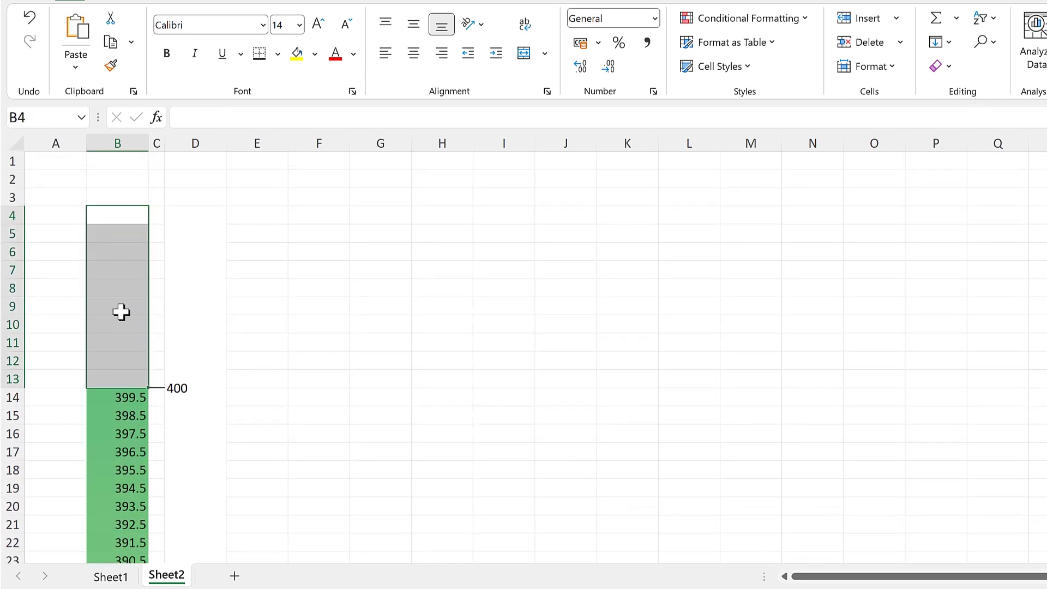
pyautogui.click(122, 308)
# Step: Select the 399.5–200.5 series from B14 down to B213
pyautogui.scroll(-1, 234, 278)
pyautogui.scroll(-1, 234, 278)
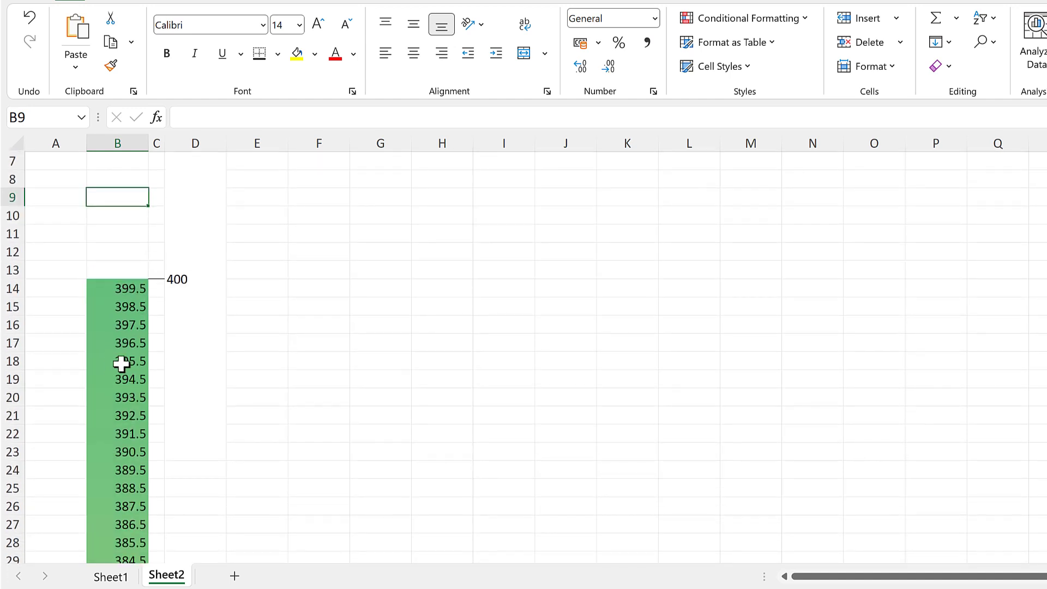
pyautogui.click(120, 290)
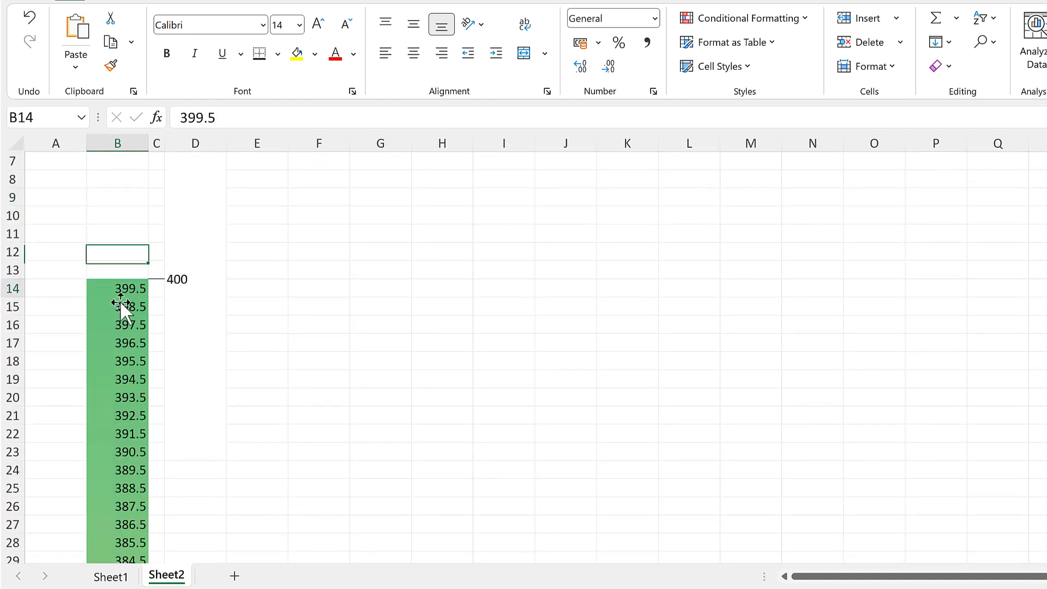
pyautogui.hotkey('ctrl', 'shift', 'Down')
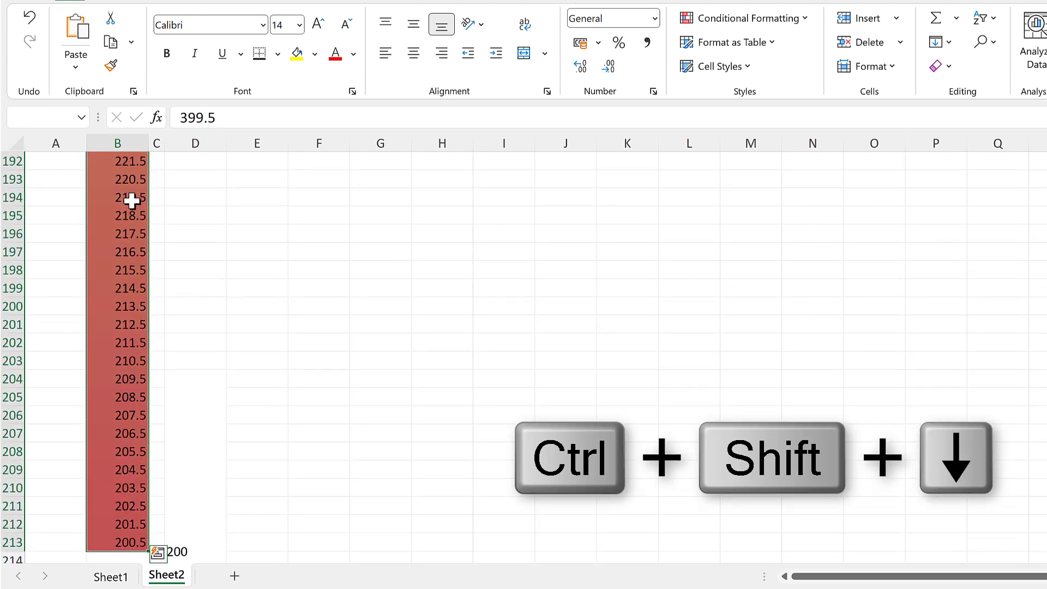
# Step: Apply the custom number format ;;; to B14:B213 so its values are hidden
pyautogui.rightClick(131, 201)
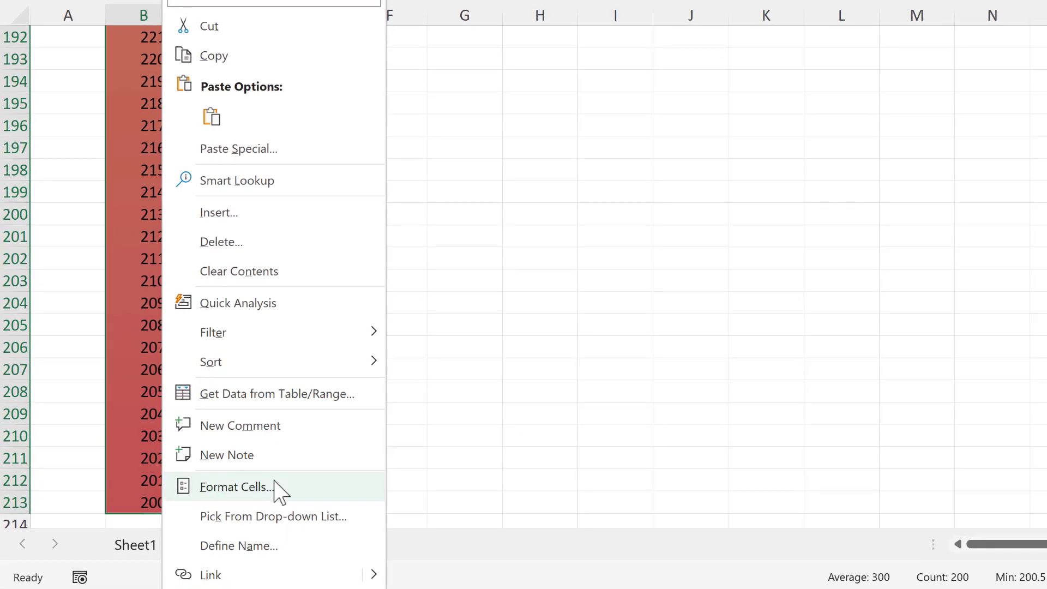
pyautogui.press('Escape')
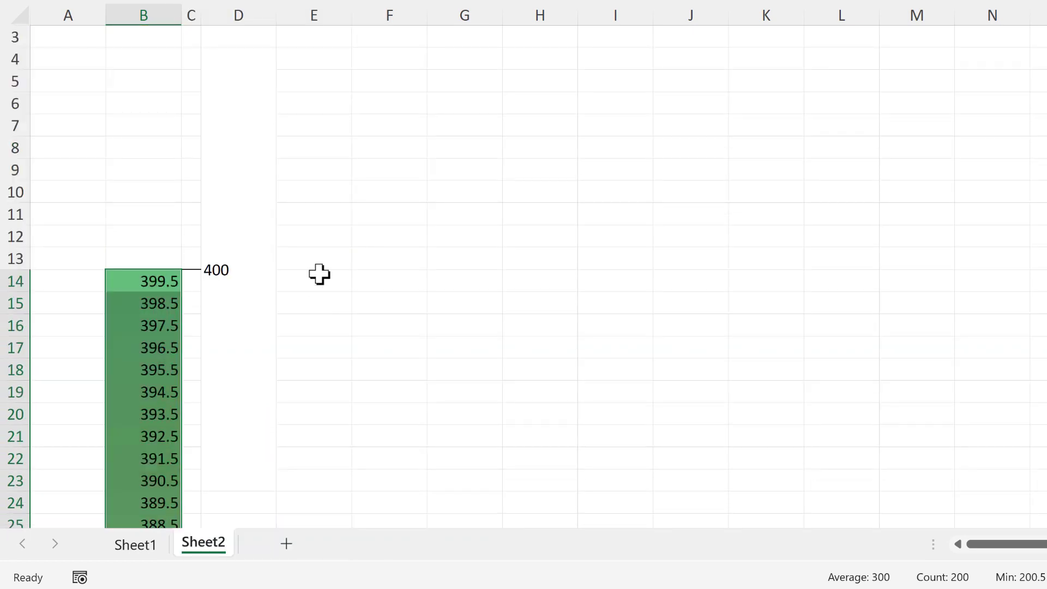
pyautogui.hotkey('ctrl', '1')
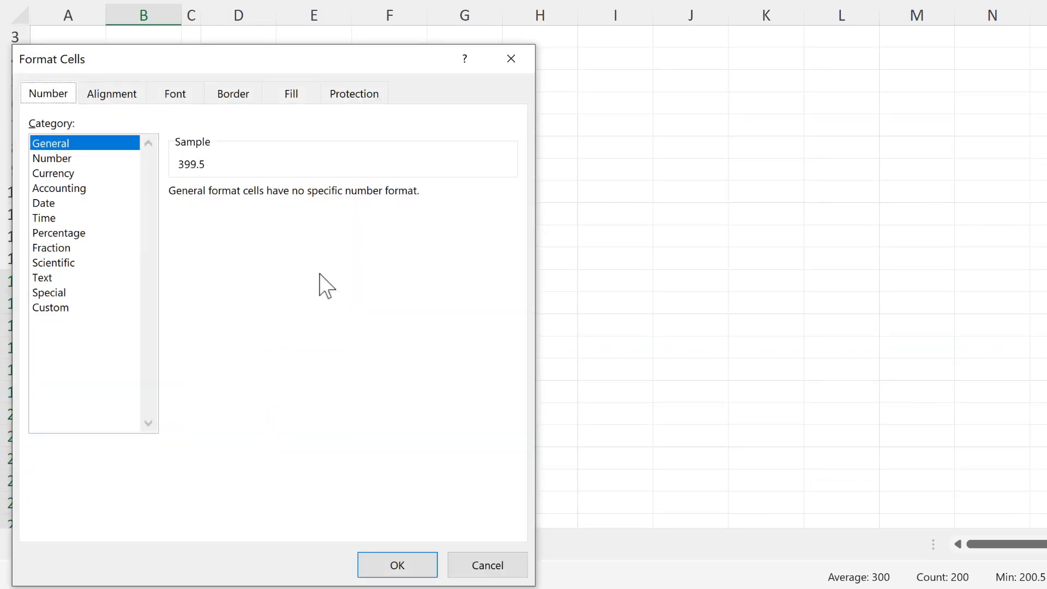
pyautogui.click(57, 308)
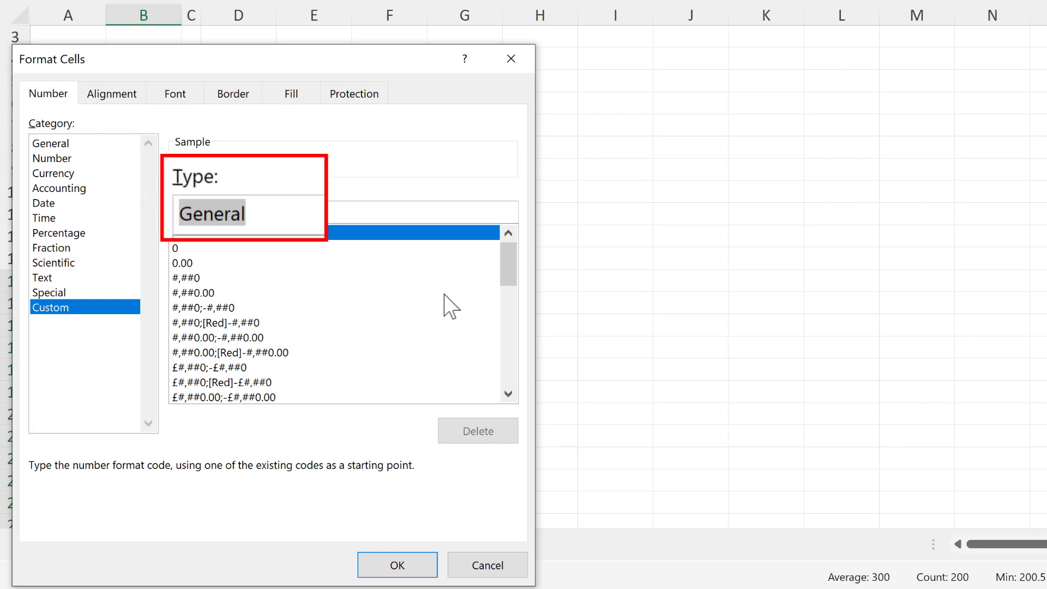
pyautogui.write(';;;')
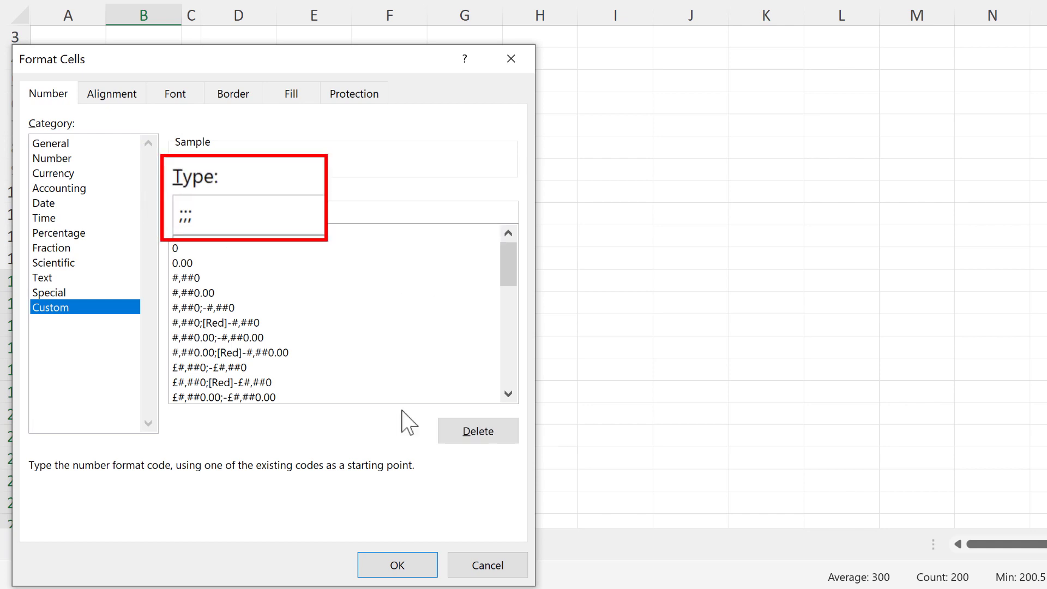
pyautogui.click(410, 562)
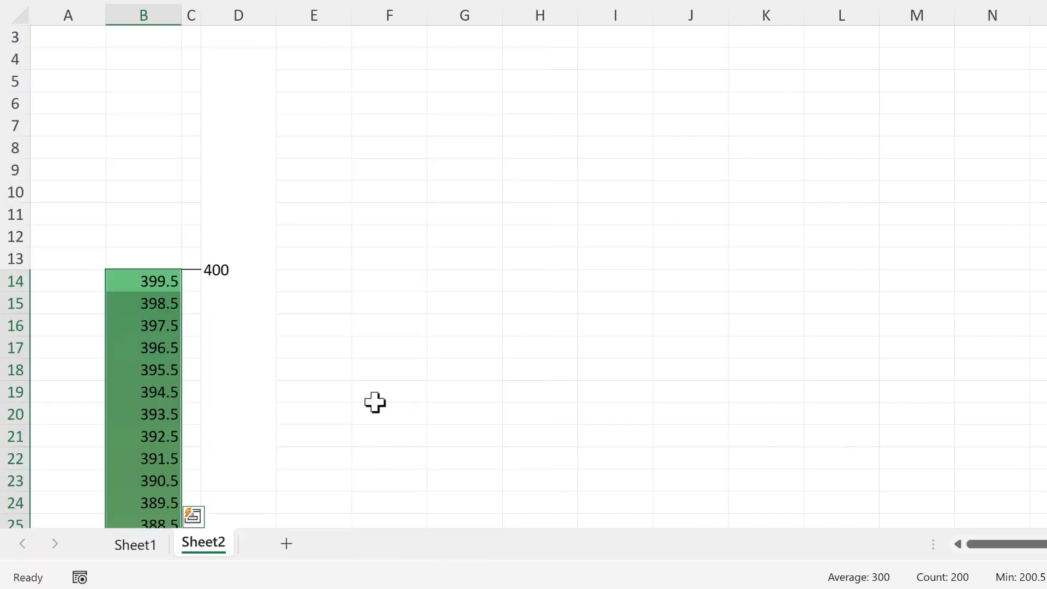
# Step: Put a thick outside border around the B14:B213 colour bar
pyautogui.scroll(-9, 137, 185)
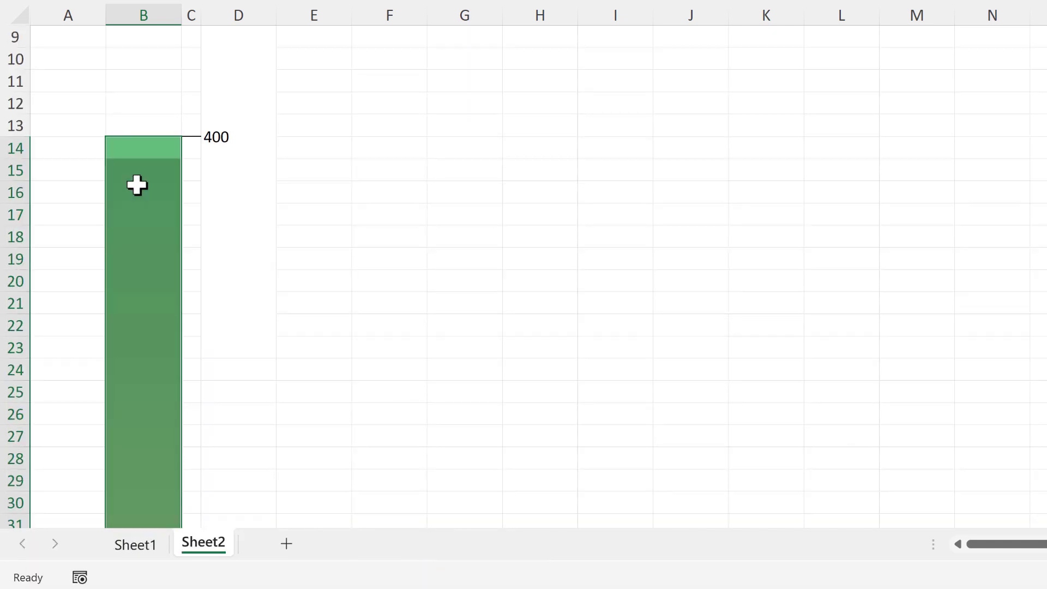
pyautogui.scroll(9, 144, 260)
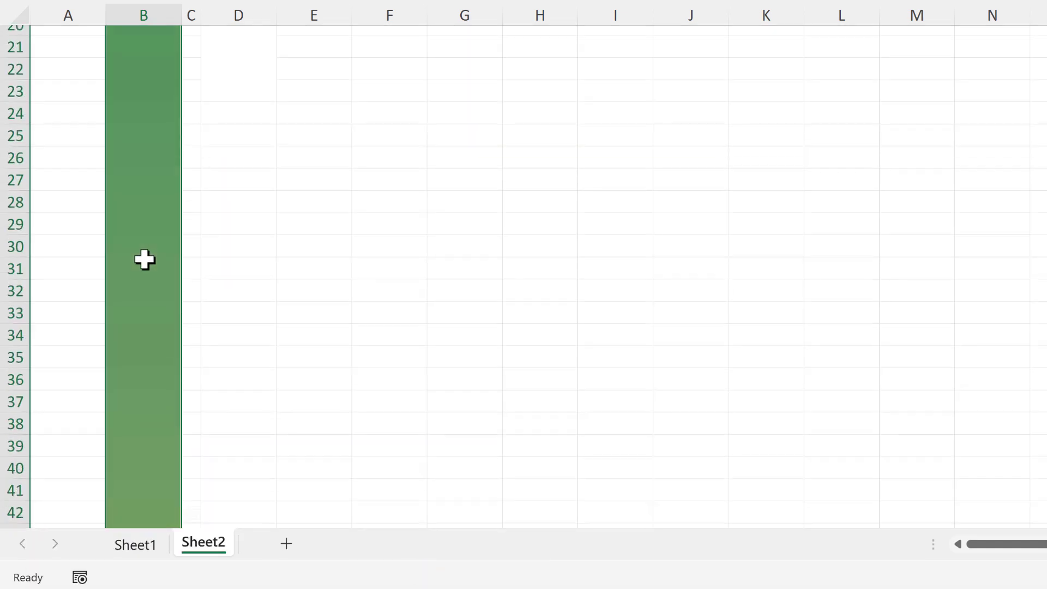
pyautogui.scroll(-1, 148, 362)
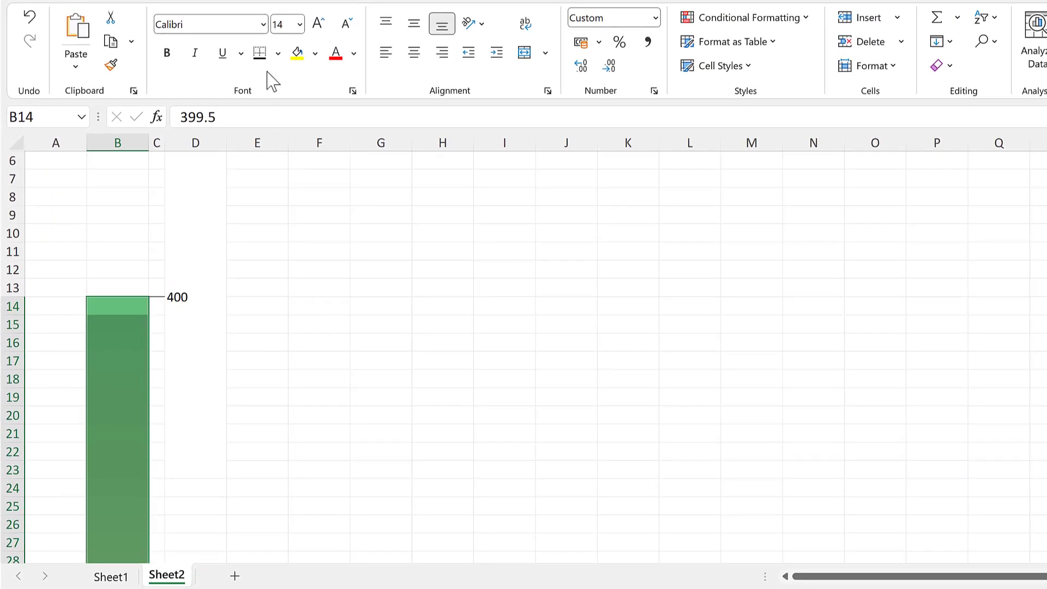
pyautogui.click(278, 59)
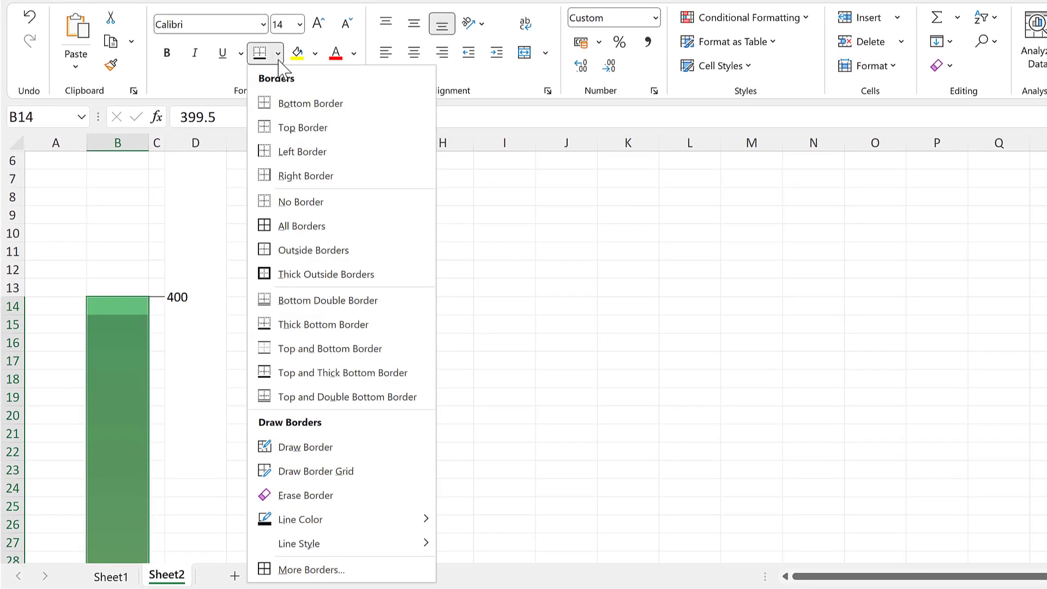
pyautogui.click(388, 275)
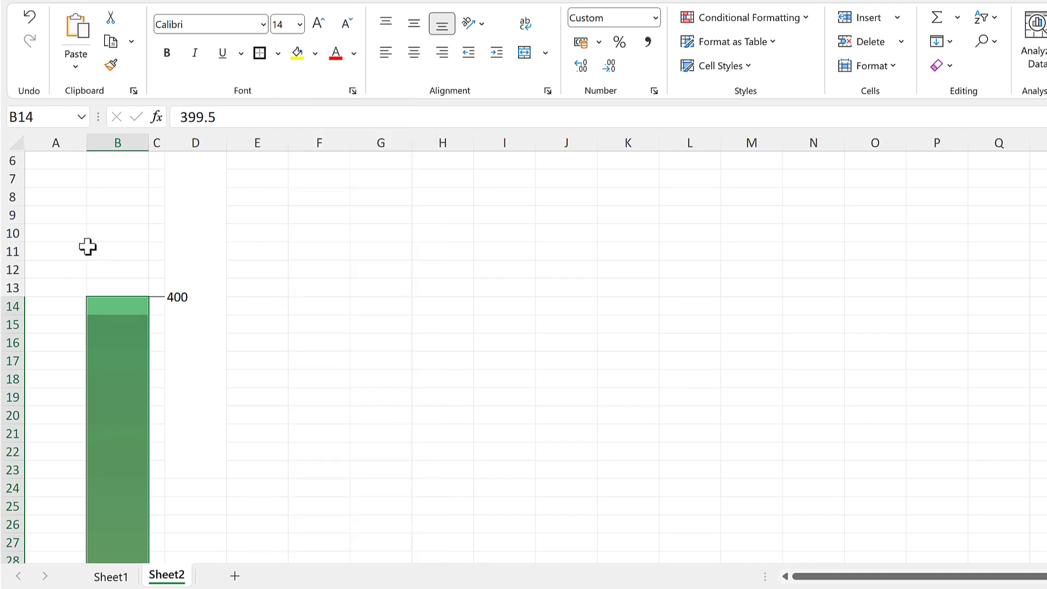
pyautogui.click(98, 232)
pyautogui.scroll(2, 289, 324)
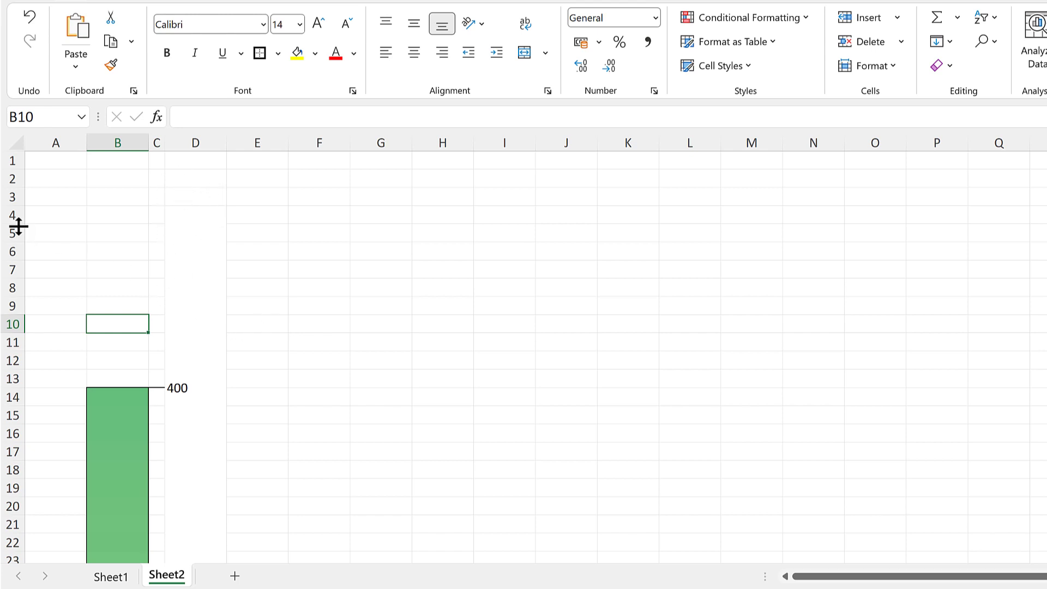
# Step: Set the row height of rows 4–223 to 1.2
pyautogui.moveTo(10, 213)
pyautogui.mouseDown()
pyautogui.moveTo(16, 588)
pyautogui.moveTo(18, 468)
pyautogui.moveTo(44, 392)
pyautogui.moveTo(33, 521)
pyautogui.mouseUp()
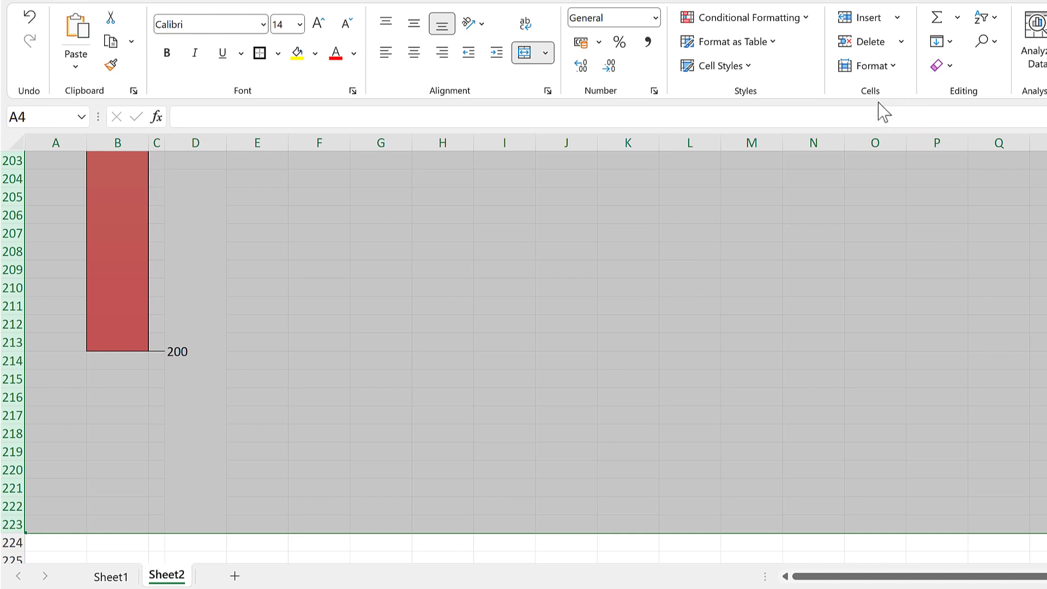
pyautogui.click(894, 66)
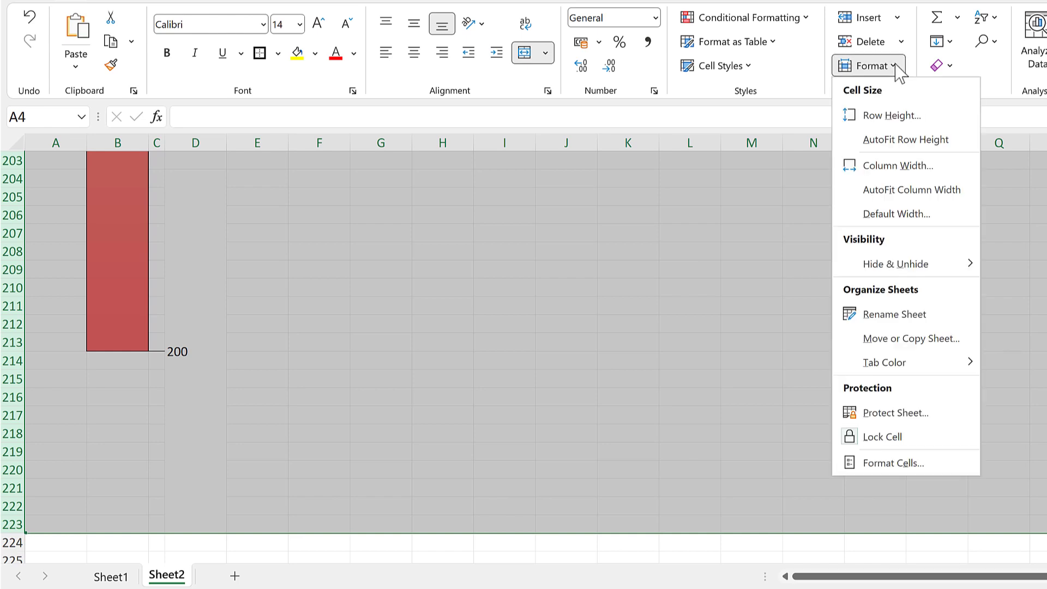
pyautogui.click(929, 112)
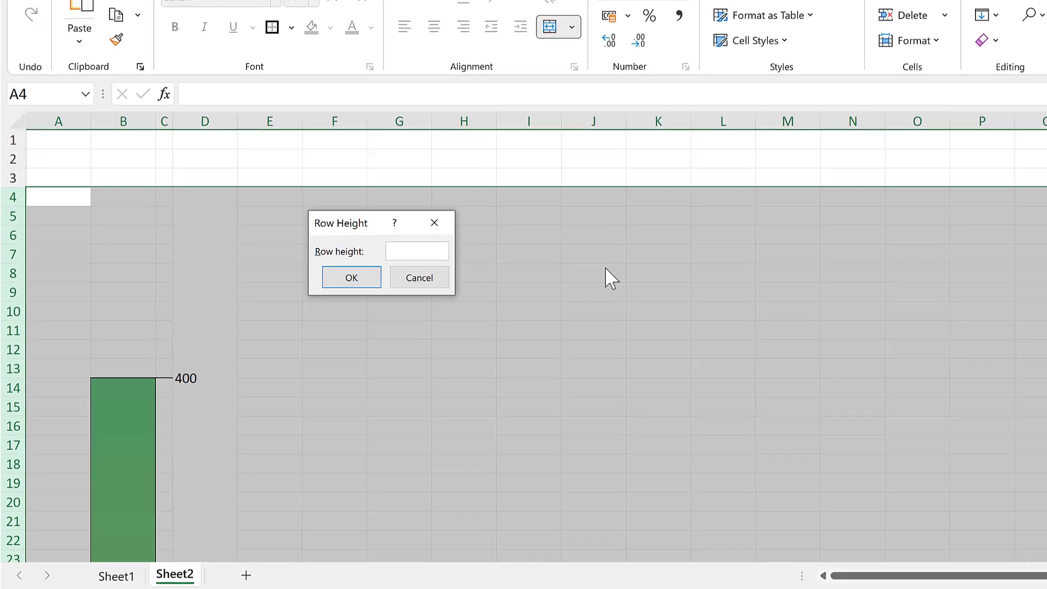
pyautogui.write('1.2')
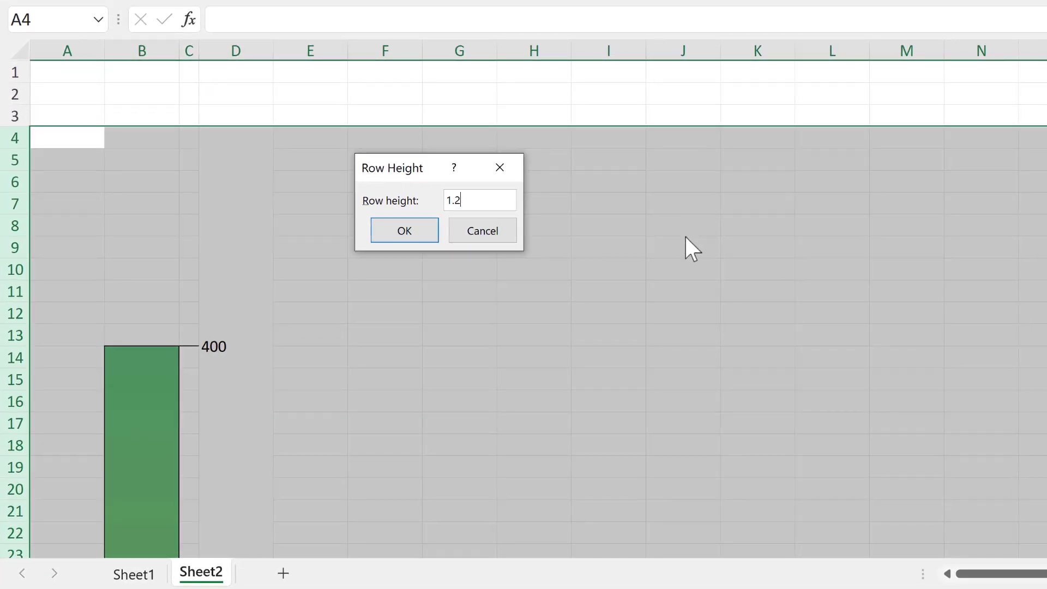
pyautogui.click(404, 222)
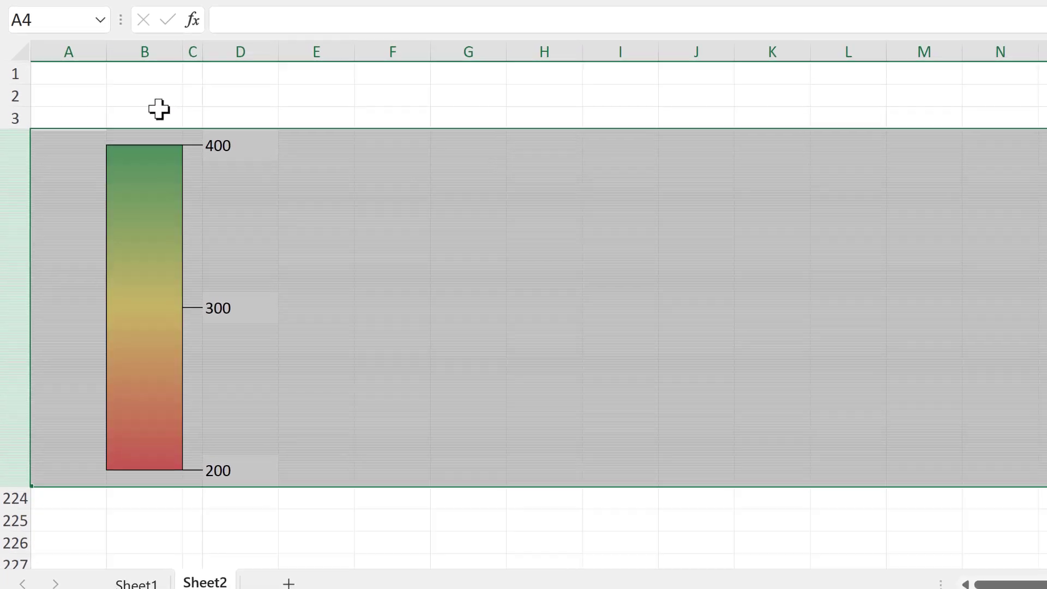
# Step: Narrow columns A, B, C and D, then select the legend block from A4 down past the bar
pyautogui.click(158, 109)
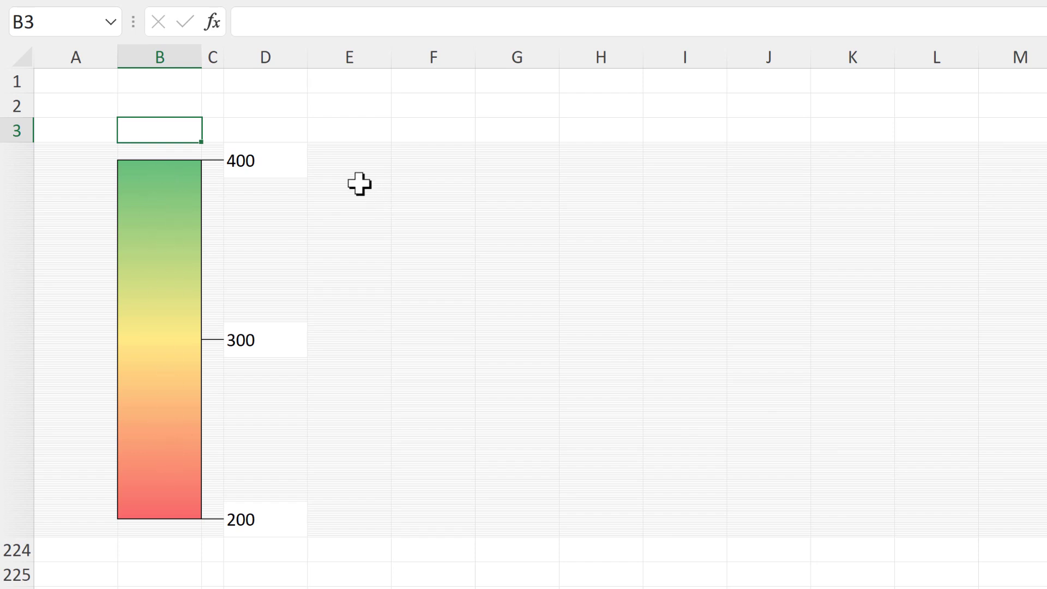
pyautogui.moveTo(118, 55); pyautogui.dragTo(66, 75)
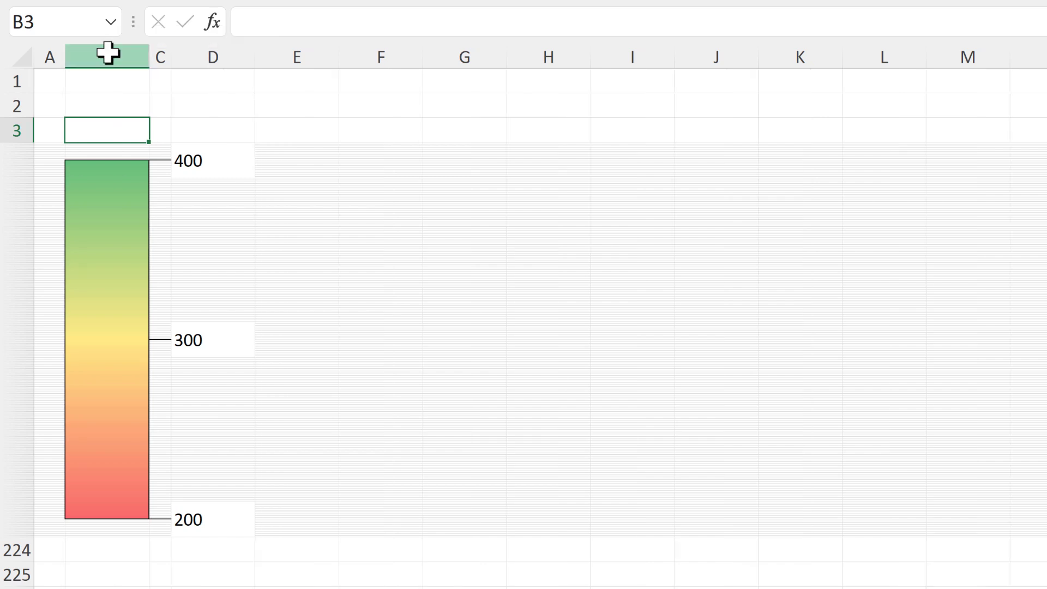
pyautogui.click(107, 52)
pyautogui.moveTo(145, 59); pyautogui.dragTo(102, 55)
pyautogui.click(108, 54)
pyautogui.click(126, 56)
pyautogui.moveTo(187, 58); pyautogui.dragTo(142, 63)
pyautogui.click(189, 112)
pyautogui.moveTo(53, 143)
pyautogui.mouseDown()
pyautogui.moveTo(89, 187)
pyautogui.moveTo(110, 250)
pyautogui.moveTo(124, 531)
pyautogui.mouseUp()
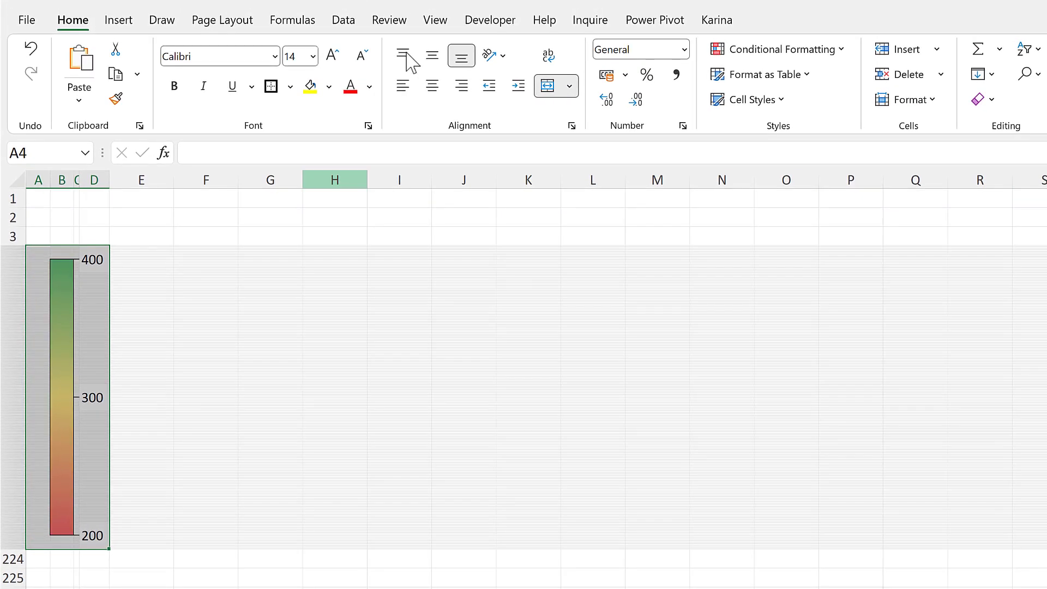
# Step: Turn off gridlines and copy the legend block as a picture, as shown on screen
pyautogui.click(436, 22)
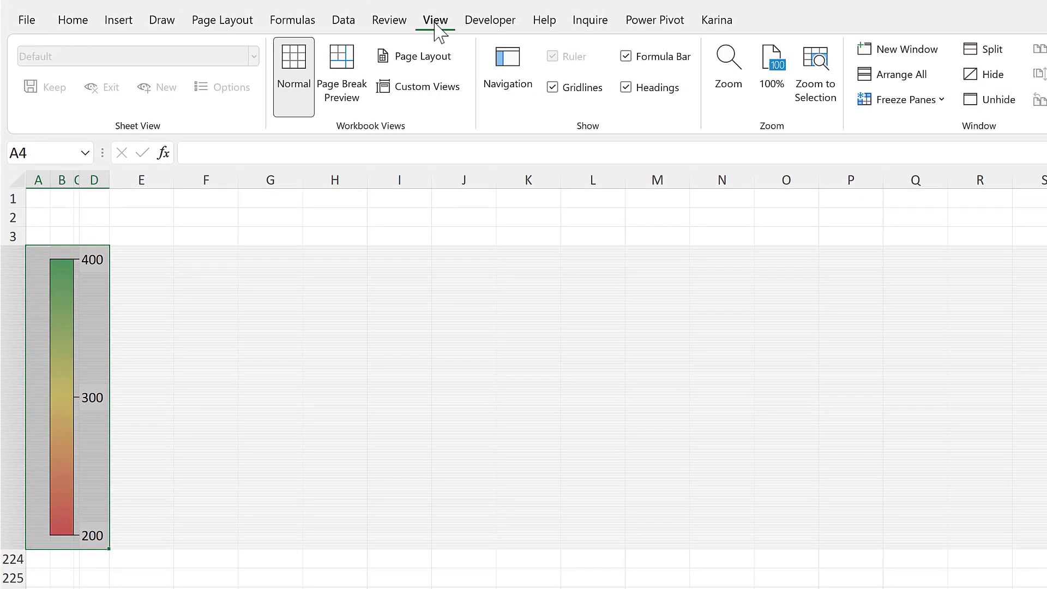
pyautogui.click(553, 88)
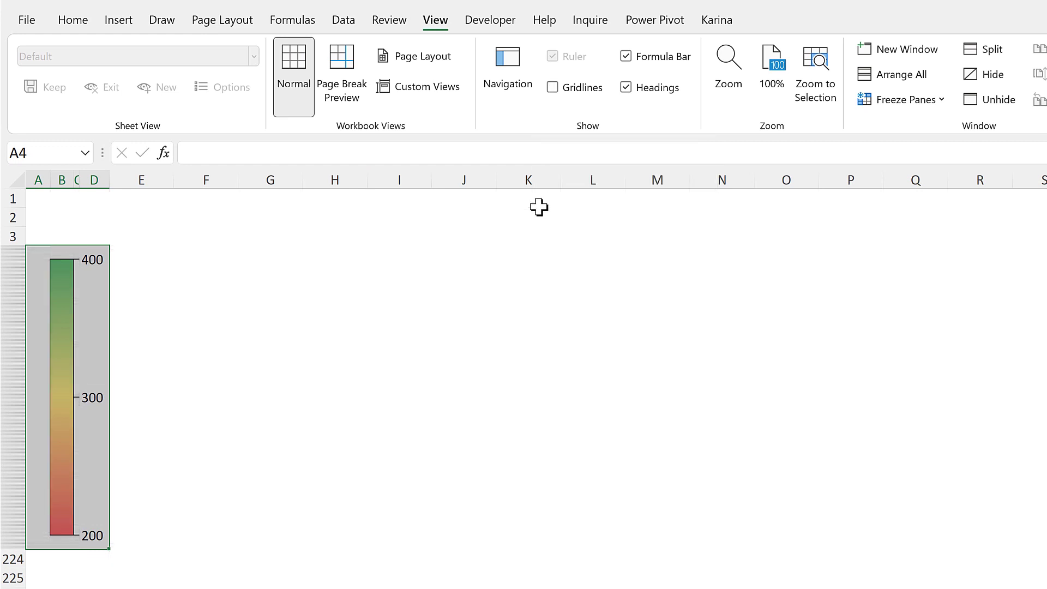
pyautogui.click(70, 22)
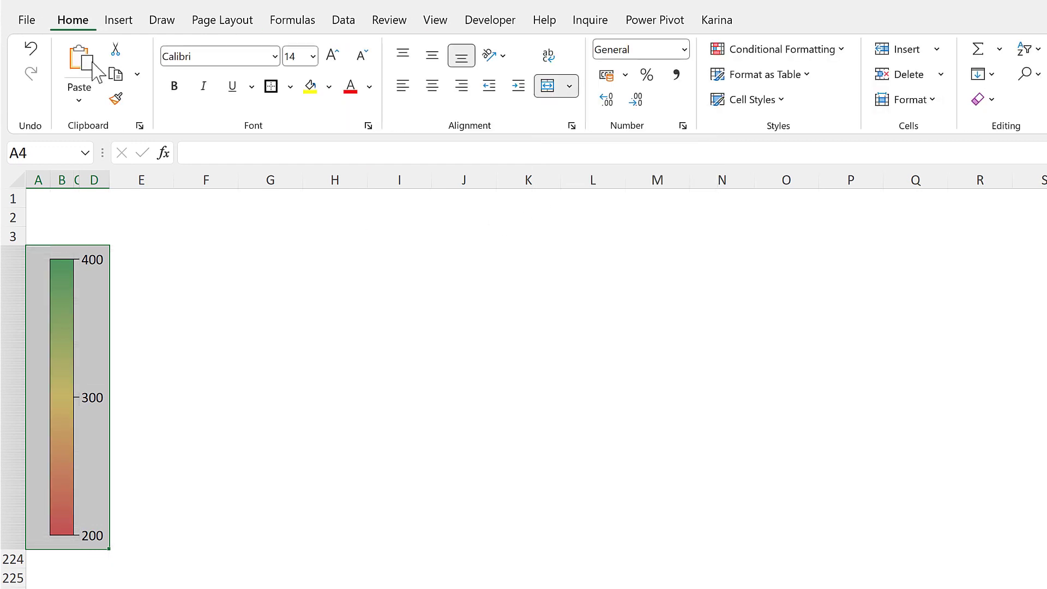
pyautogui.click(134, 75)
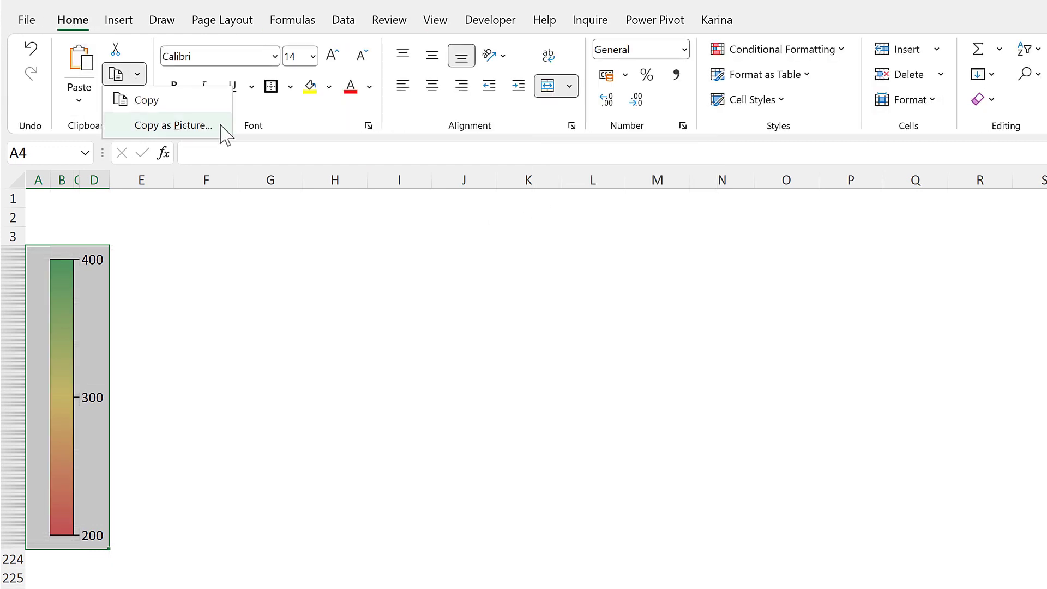
pyautogui.click(173, 126)
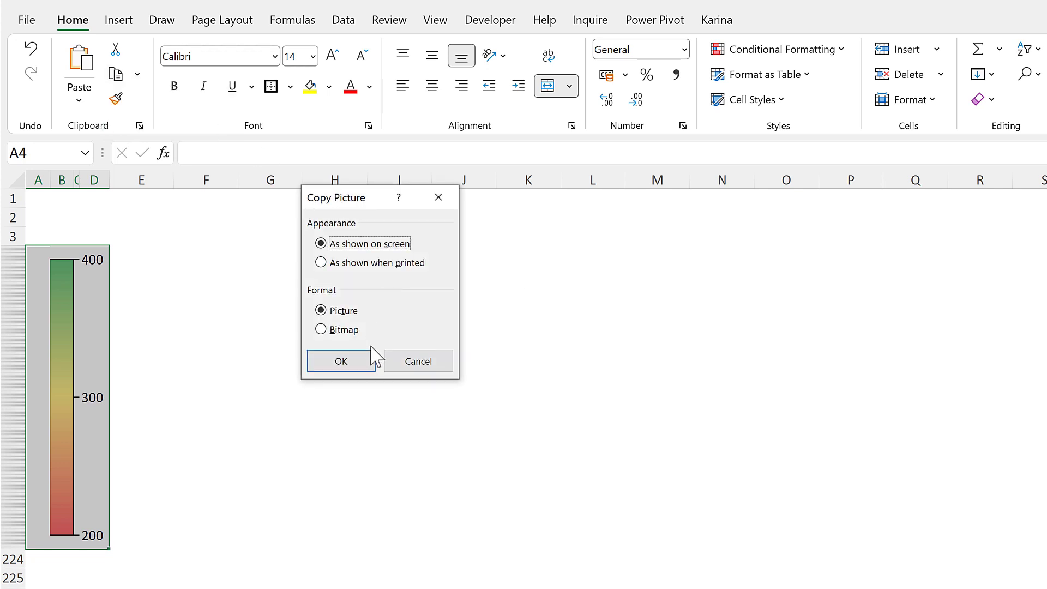
pyautogui.click(362, 362)
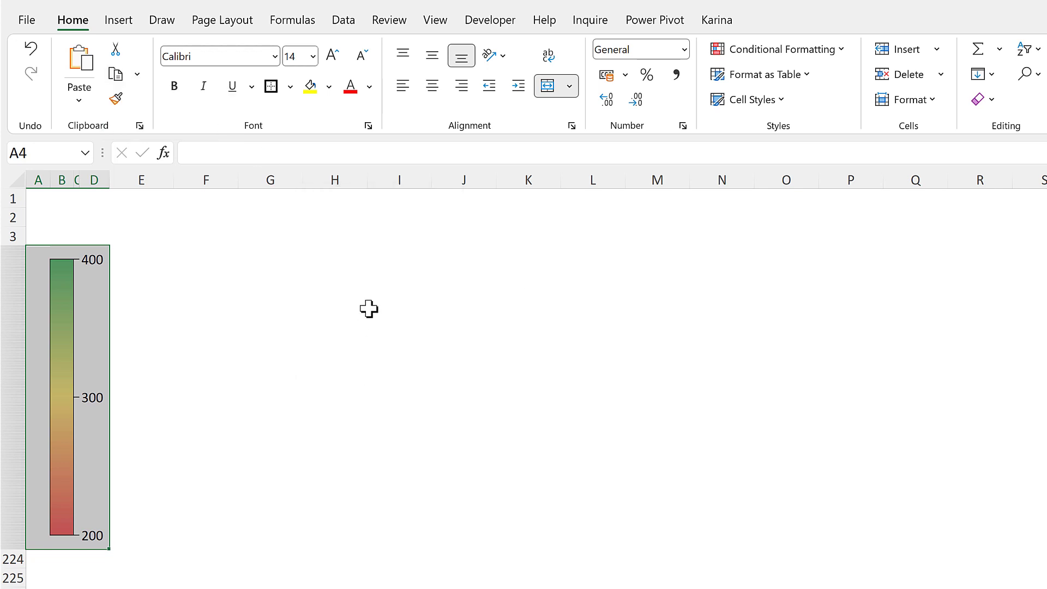
pyautogui.click(370, 369)
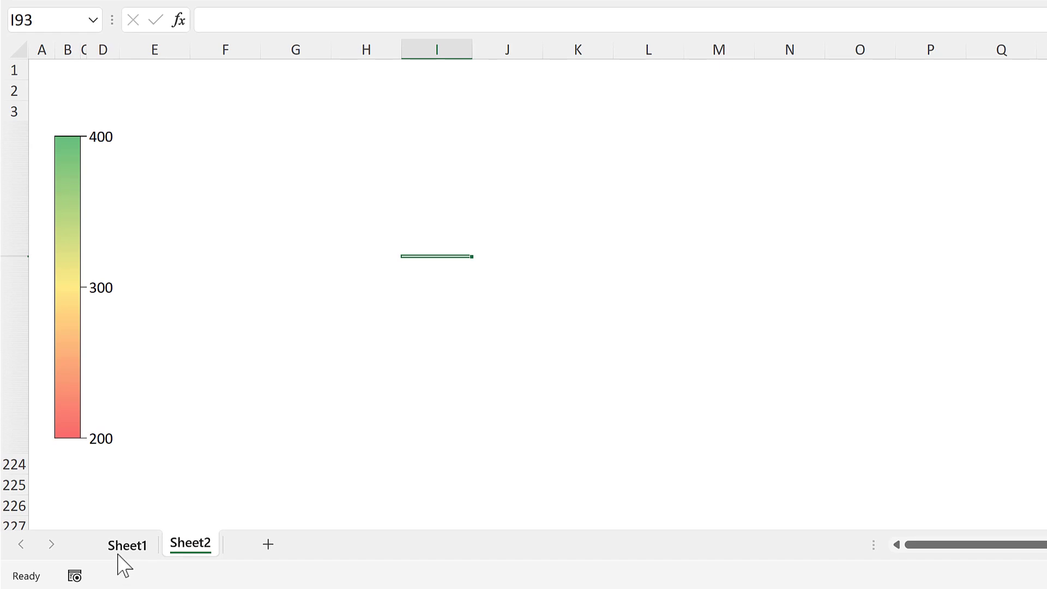
# Step: Paste the legend picture into the bubble chart on Sheet1
pyautogui.click(120, 548)
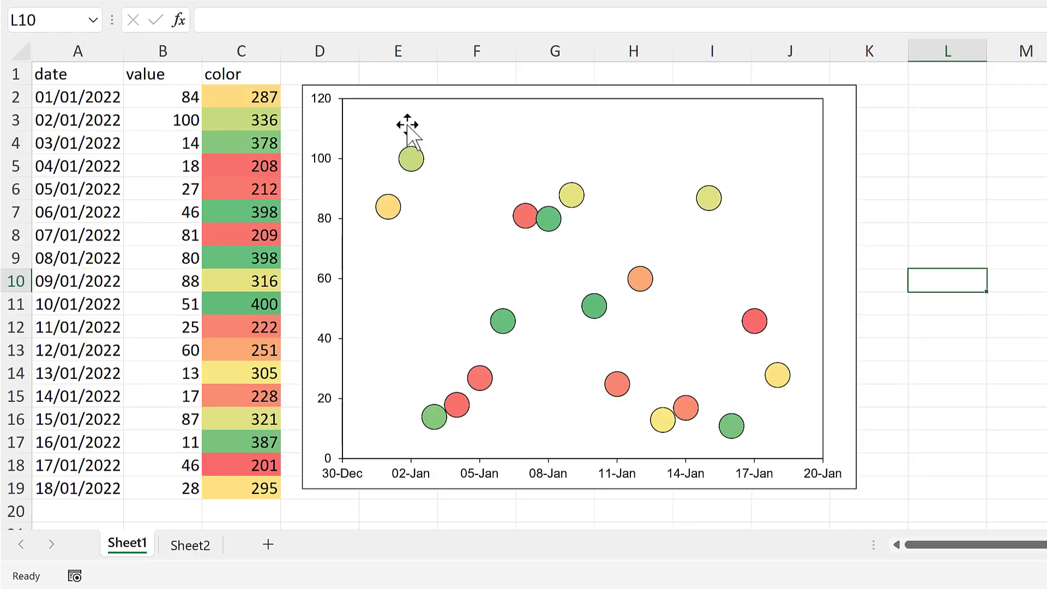
pyautogui.click(409, 95)
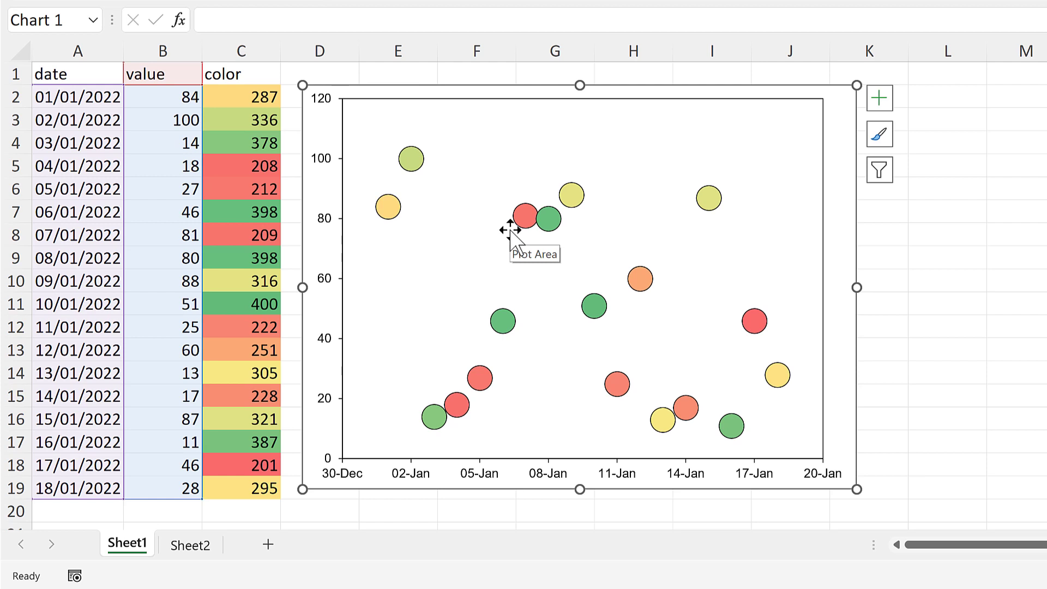
pyautogui.hotkey('ctrl', 'v')
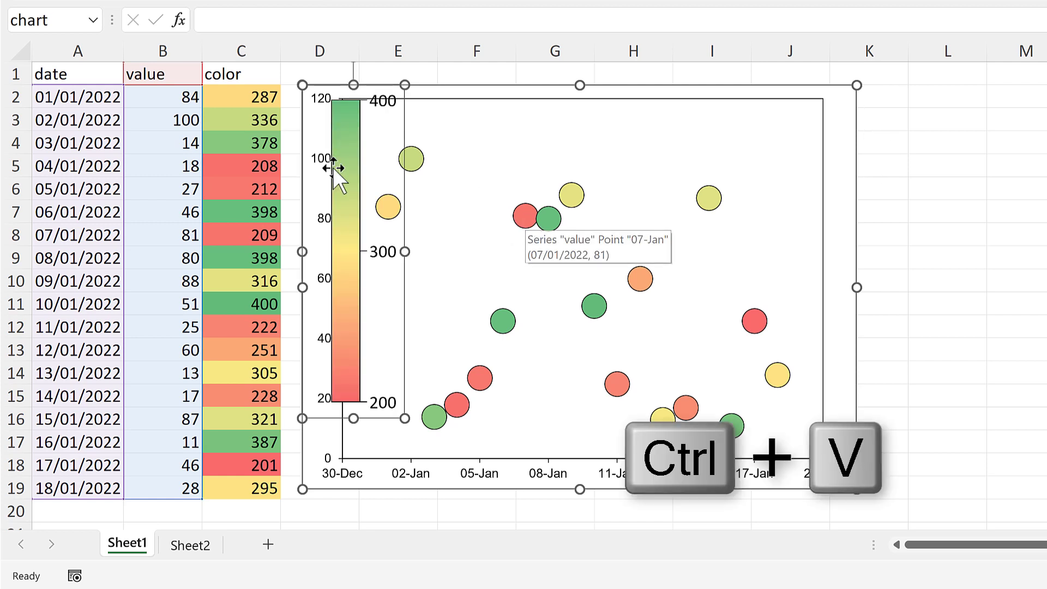
pyautogui.click(444, 89)
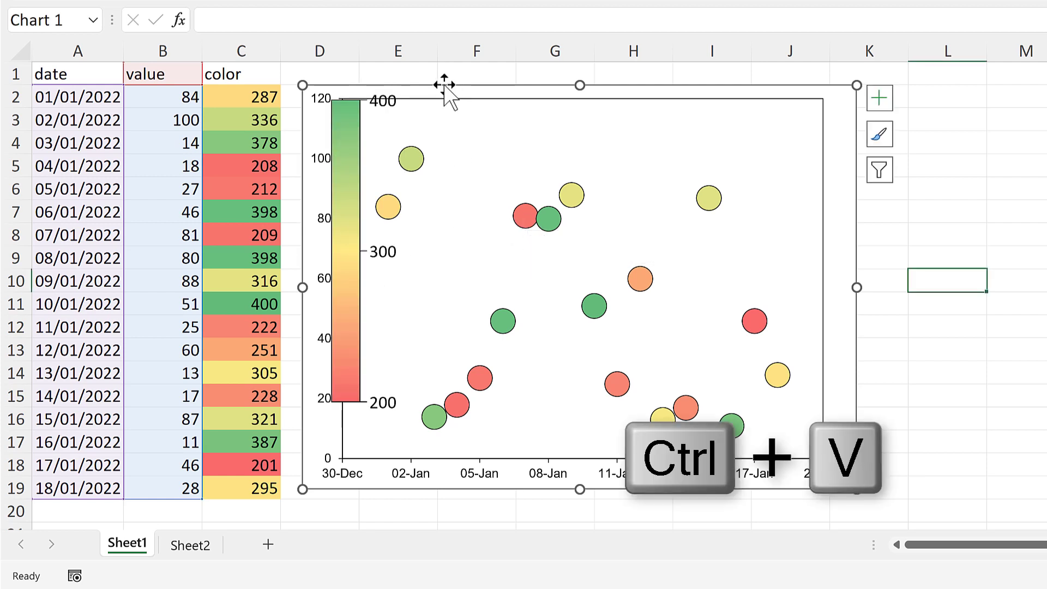
pyautogui.moveTo(444, 89)
pyautogui.mouseDown()
pyautogui.moveTo(685, 94)
pyautogui.moveTo(692, 103)
pyautogui.moveTo(339, 166)
pyautogui.moveTo(448, 72)
pyautogui.moveTo(443, 93)
pyautogui.mouseUp()
# Step: Move the legend to the chart's right edge and narrow the plot area beside it
pyautogui.keyDown('shift'); pyautogui.click(347, 137); pyautogui.keyUp('shift')
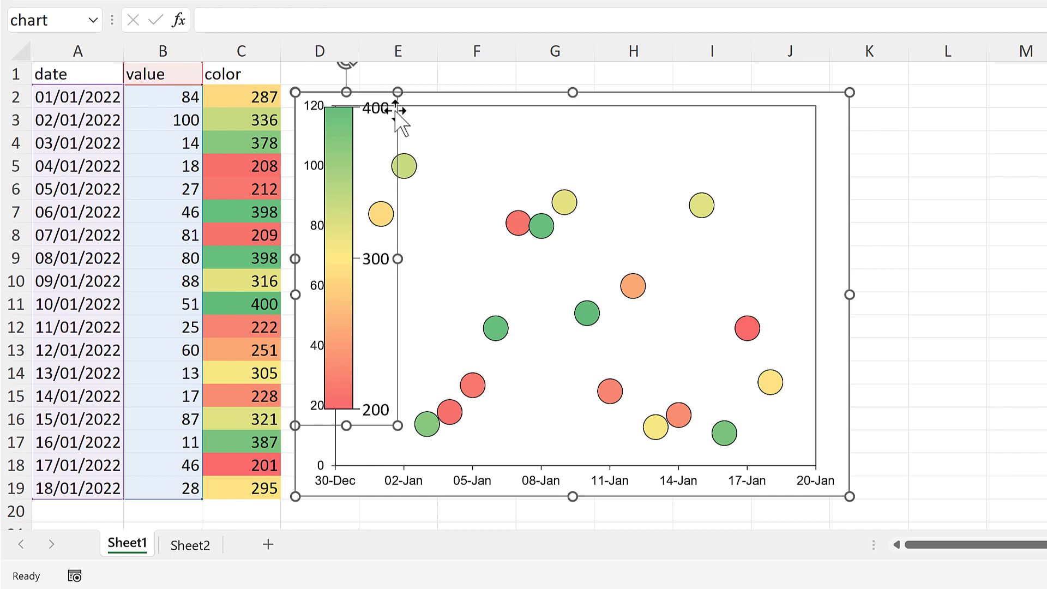
pyautogui.moveTo(397, 103); pyautogui.dragTo(847, 143)
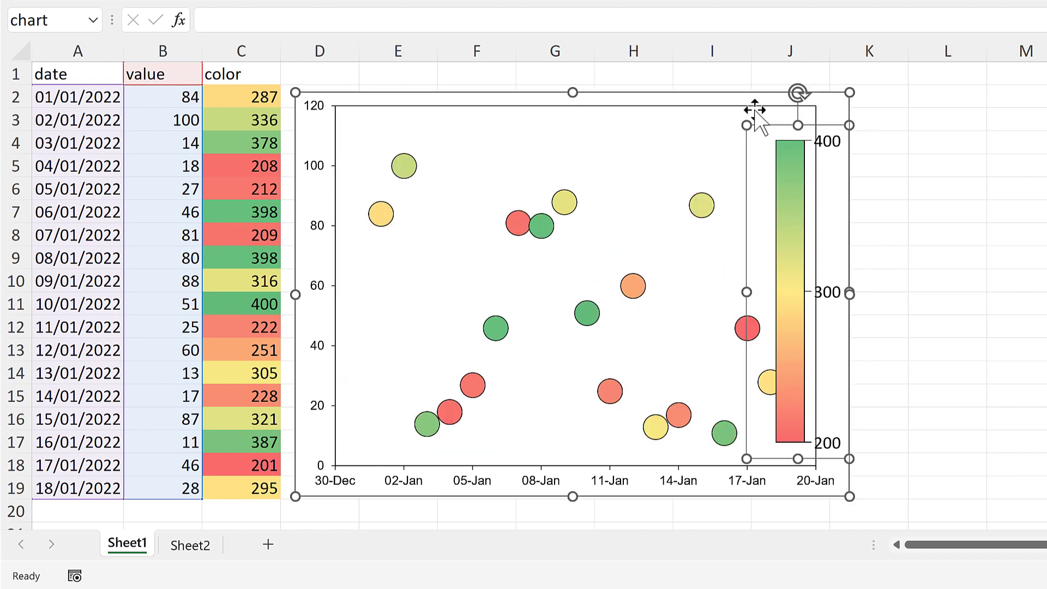
pyautogui.click(813, 286)
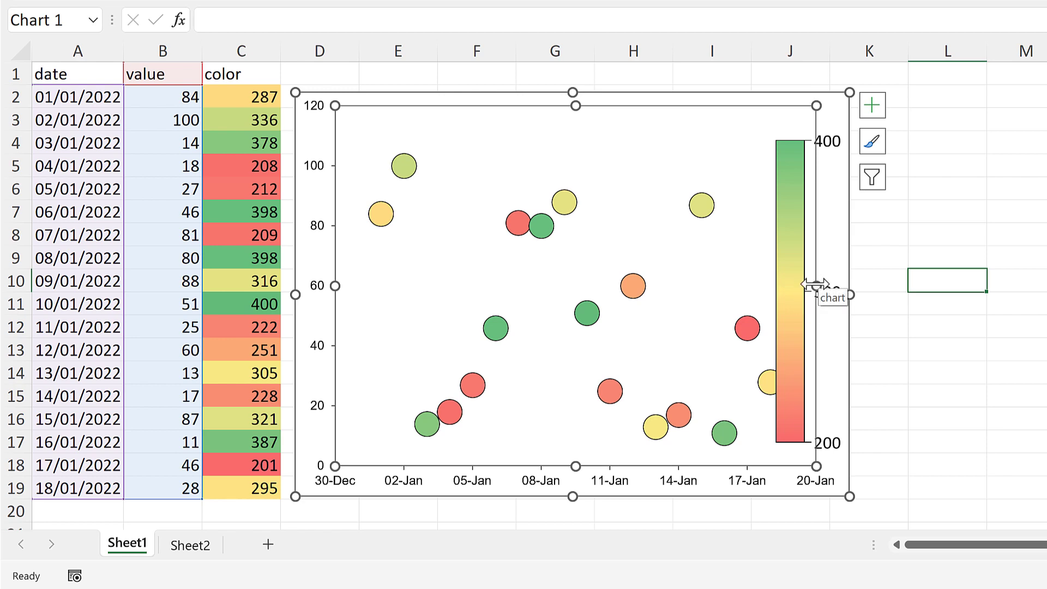
pyautogui.moveTo(816, 286); pyautogui.dragTo(764, 287)
pyautogui.click(999, 183)
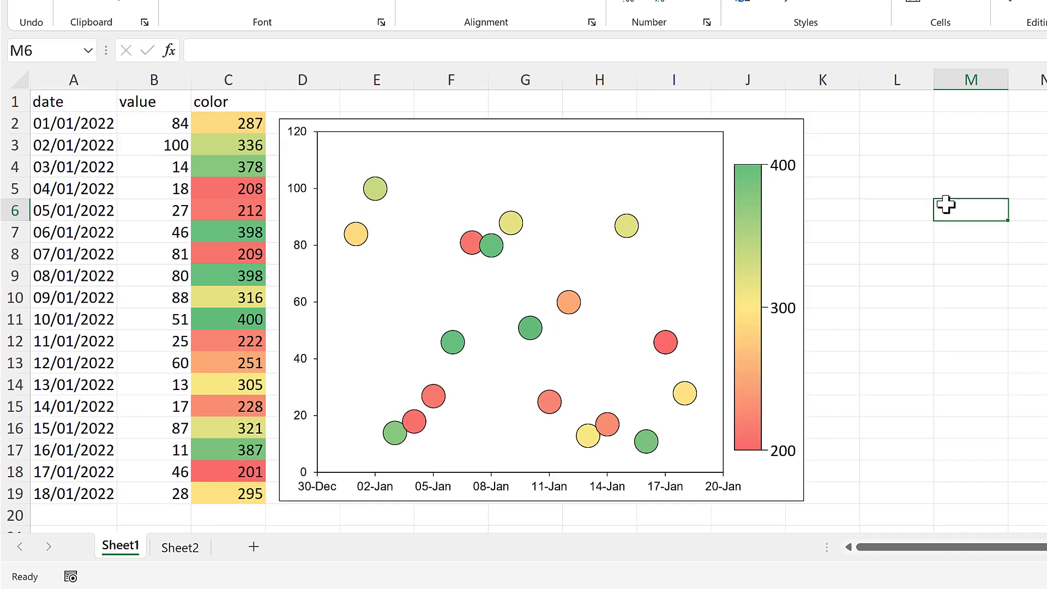